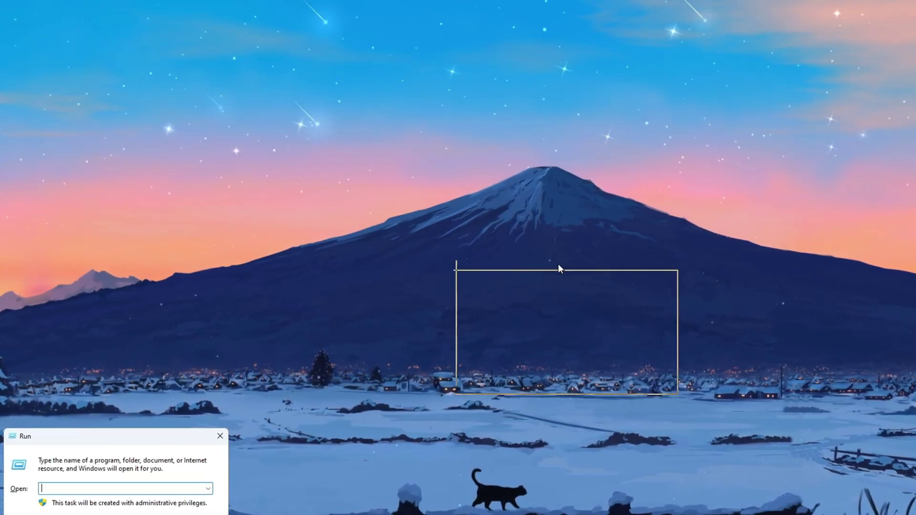
Launch gpedit.msc and browse to System > Power Management > Power Throttling Settings.
{"action": "left_click_drag", "start_coordinate": [560, 269], "coordinate": [497, 151]}
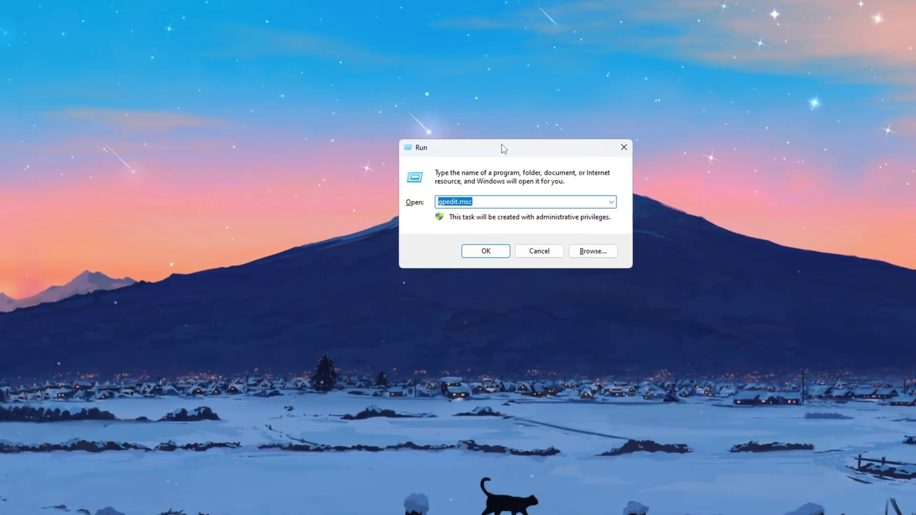
{"action": "left_click", "coordinate": [488, 251]}
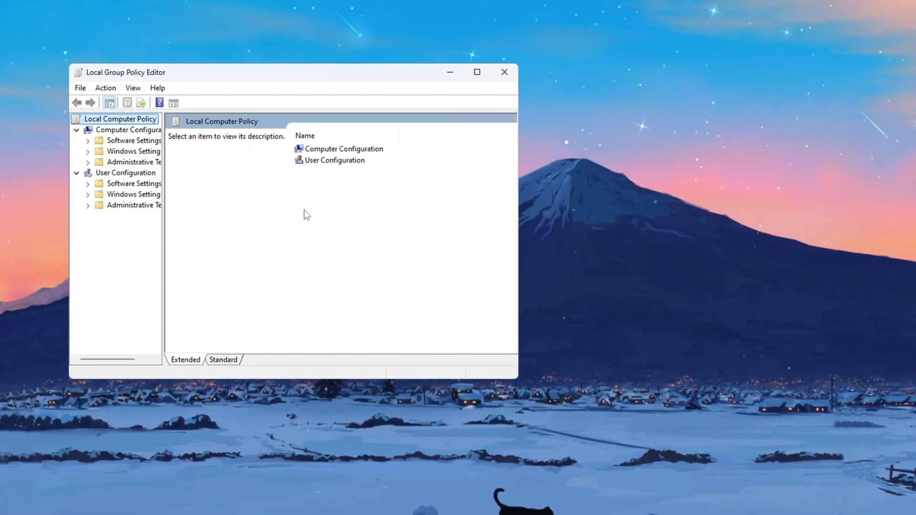
{"action": "double_click", "coordinate": [329, 148]}
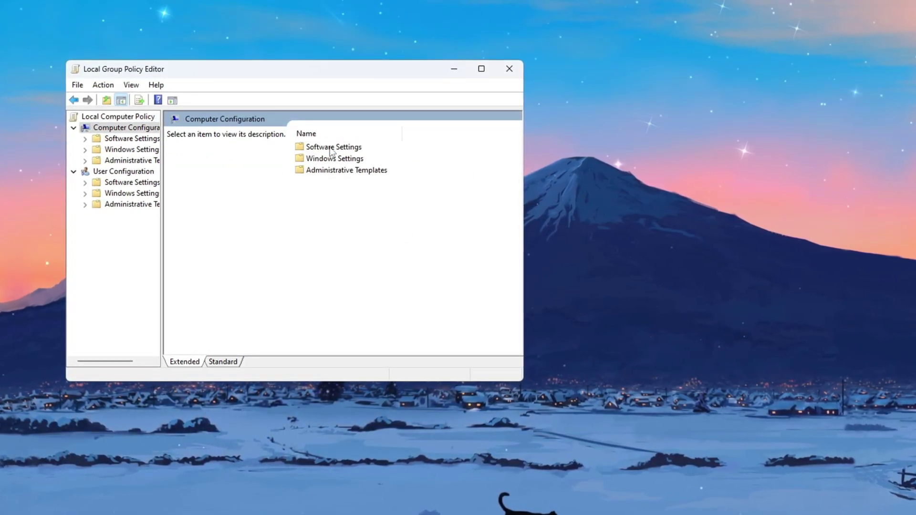
{"action": "double_click", "coordinate": [353, 170]}
{"action": "double_click", "coordinate": [326, 218]}
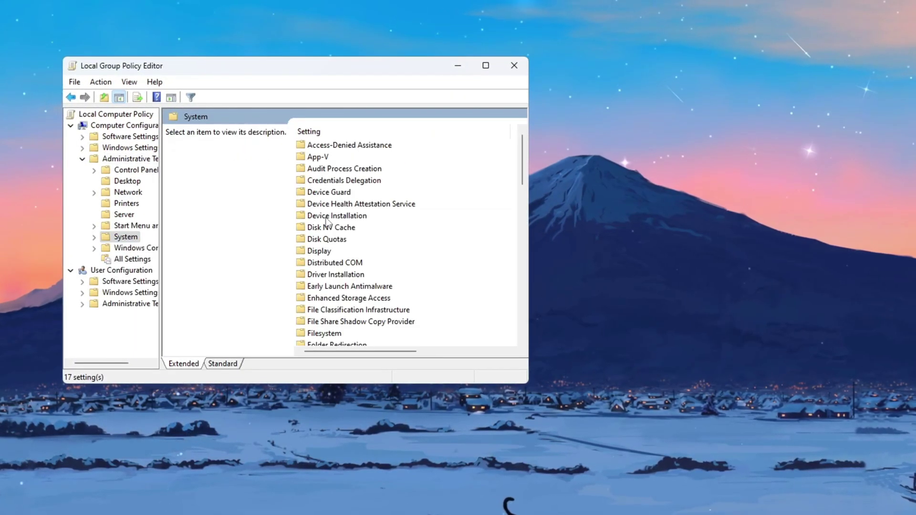
{"action": "scroll", "coordinate": [332, 215], "scroll_direction": "down", "scroll_amount": 7}
{"action": "left_click", "coordinate": [341, 275]}
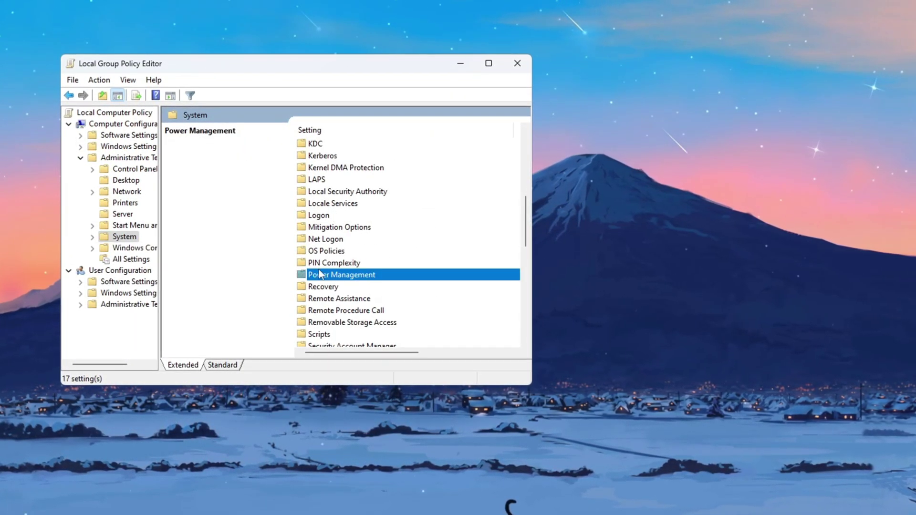
{"action": "double_click", "coordinate": [344, 276]}
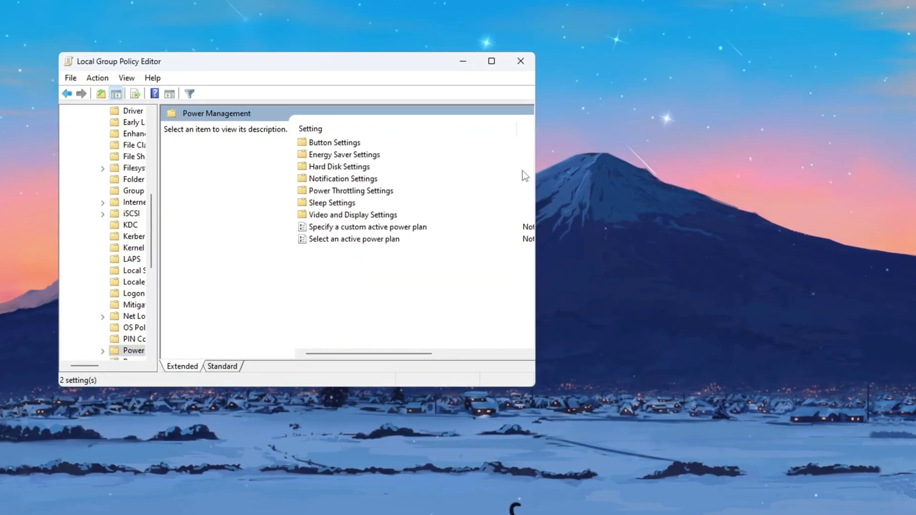
{"action": "left_click", "coordinate": [340, 191]}
{"action": "double_click", "coordinate": [341, 192]}
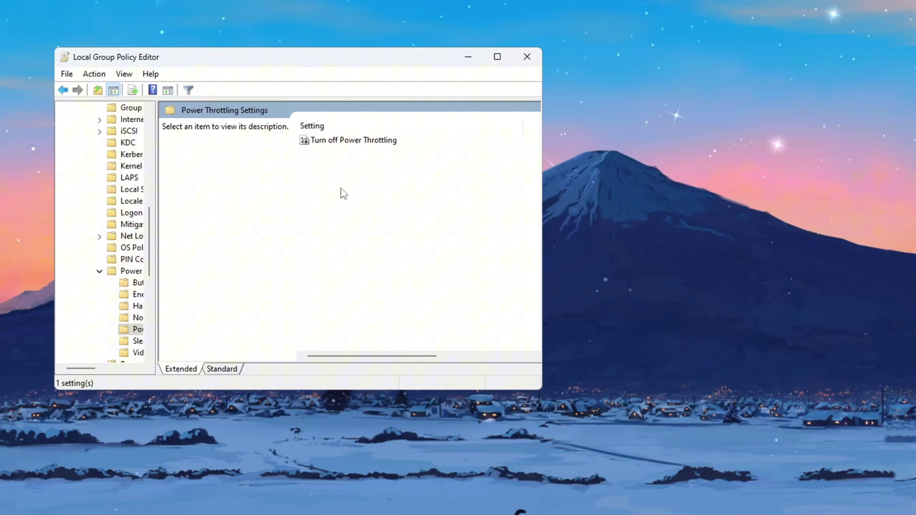
{"action": "left_click", "coordinate": [358, 142]}
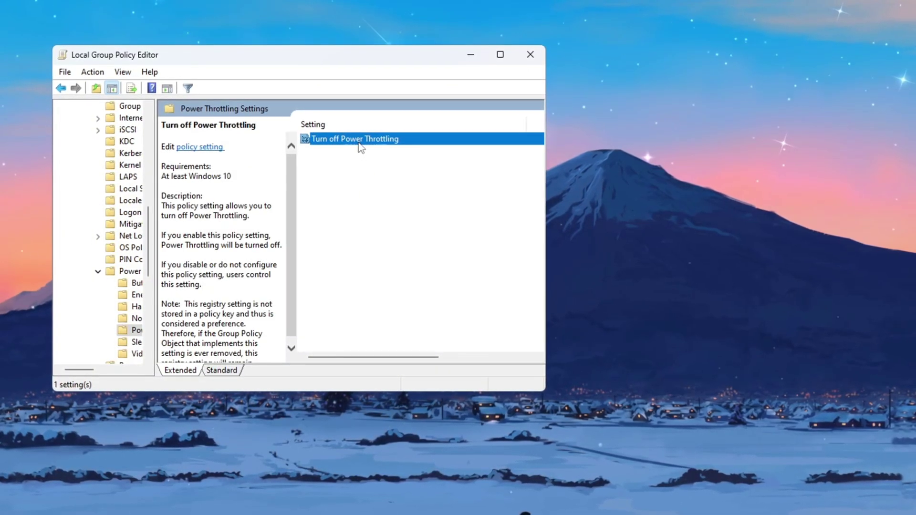
Set Turn off Power Throttling to Enabled and apply it with OK.
{"action": "double_click", "coordinate": [359, 140]}
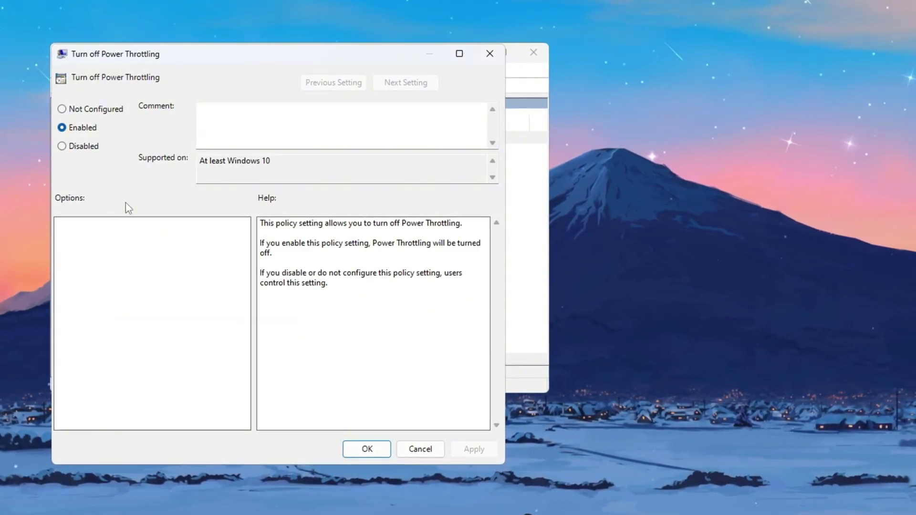
{"action": "left_click", "coordinate": [60, 145]}
{"action": "left_click", "coordinate": [81, 127]}
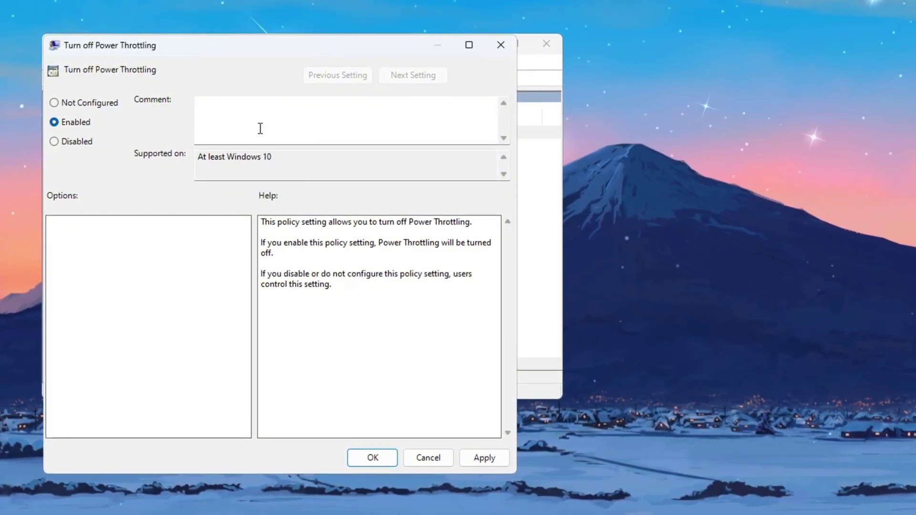
{"action": "left_click_drag", "start_coordinate": [280, 161], "coordinate": [161, 158]}
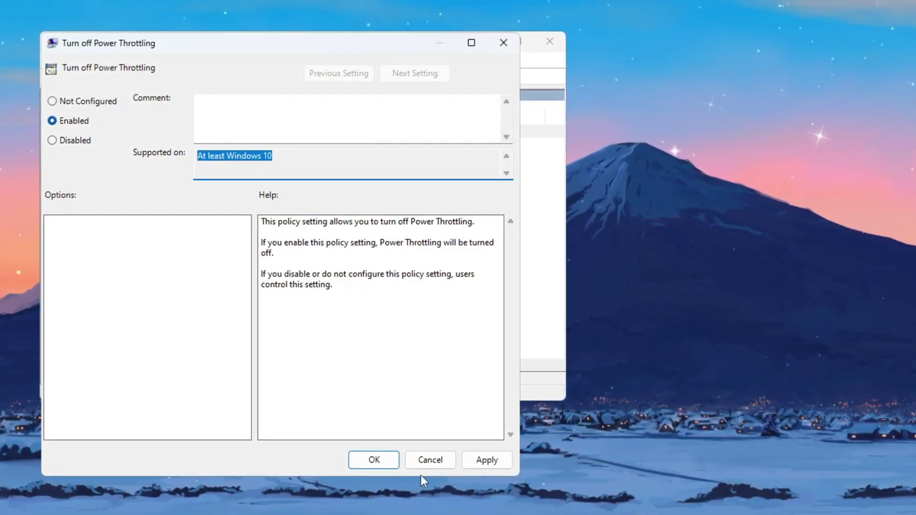
{"action": "left_click", "coordinate": [485, 459]}
{"action": "left_click", "coordinate": [375, 462]}
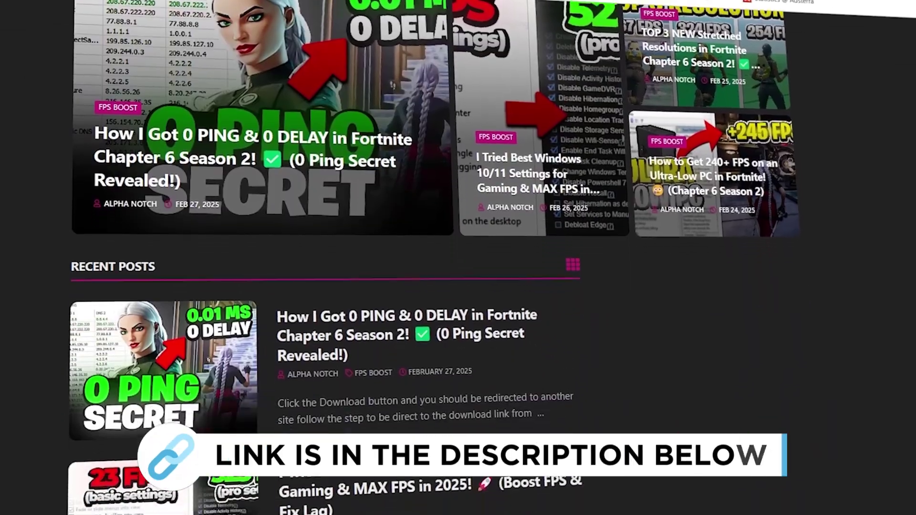
Scroll through the site's Recent Posts of FPS-boost guides.
{"action": "scroll", "coordinate": [457, 258], "scroll_direction": "down", "scroll_amount": 5}
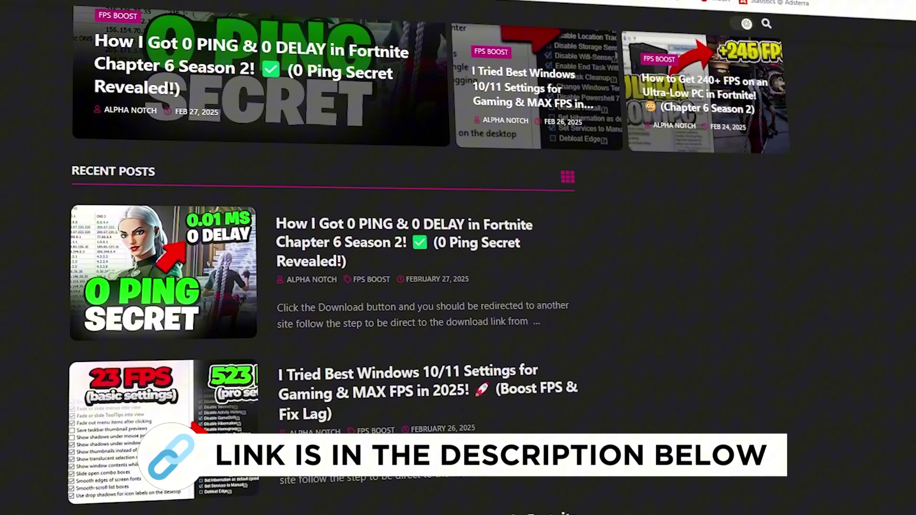
{"action": "scroll", "coordinate": [458, 258], "scroll_direction": "down", "scroll_amount": 6}
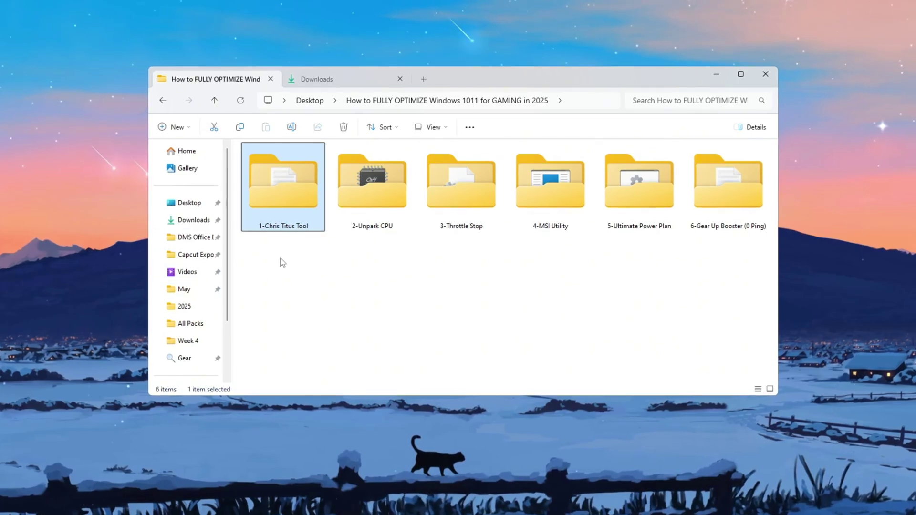
{"action": "double_click", "coordinate": [282, 196]}
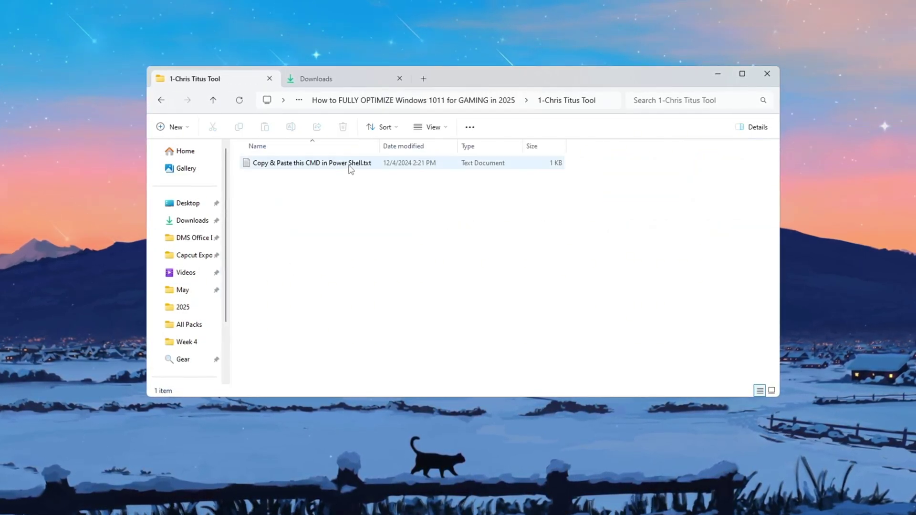
{"action": "left_click", "coordinate": [347, 165]}
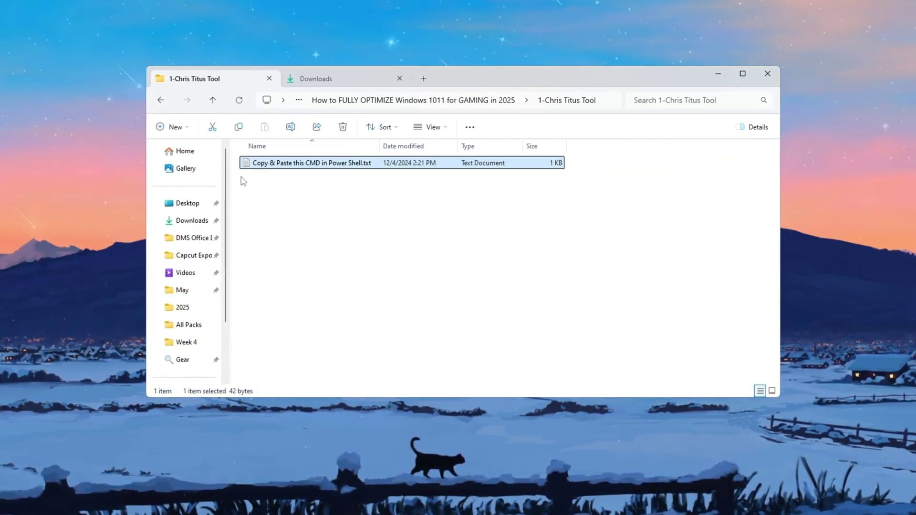
{"action": "double_click", "coordinate": [326, 163]}
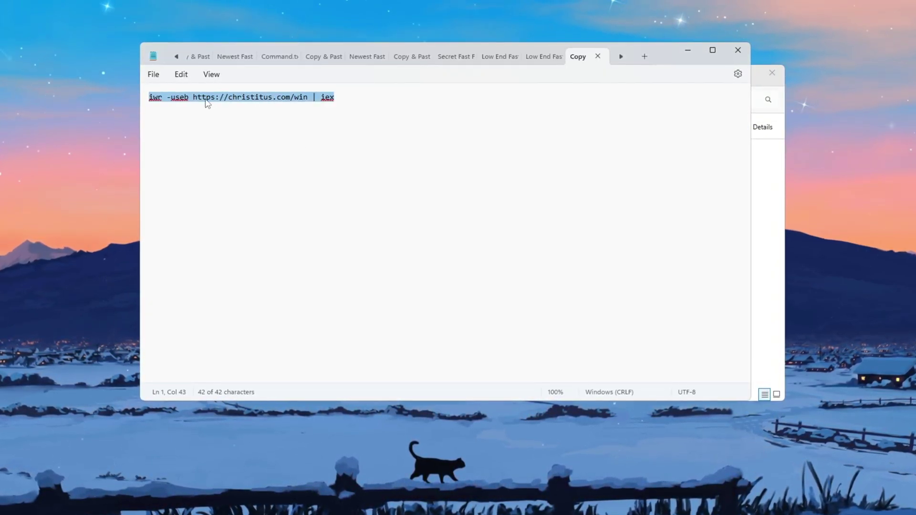
{"action": "left_click", "coordinate": [246, 158]}
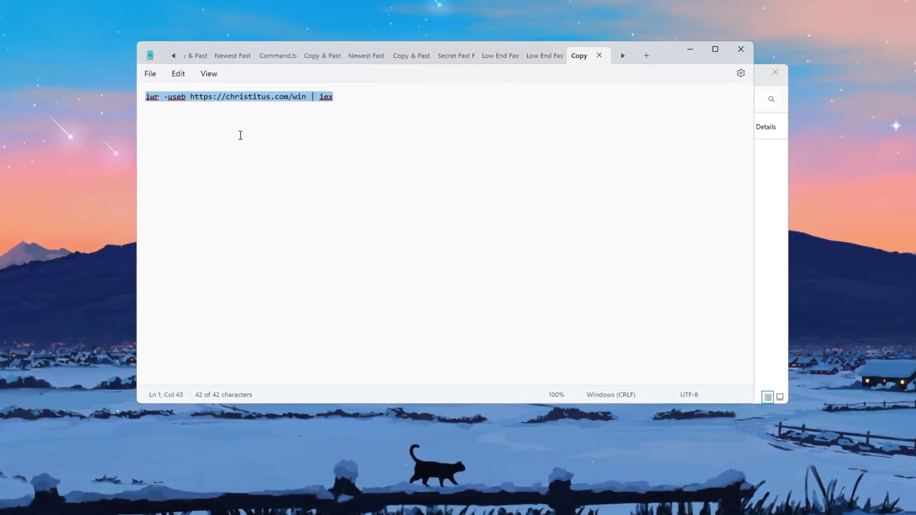
Paste and run the copied iwr command in an administrator PowerShell window.
{"action": "key", "text": "super"}
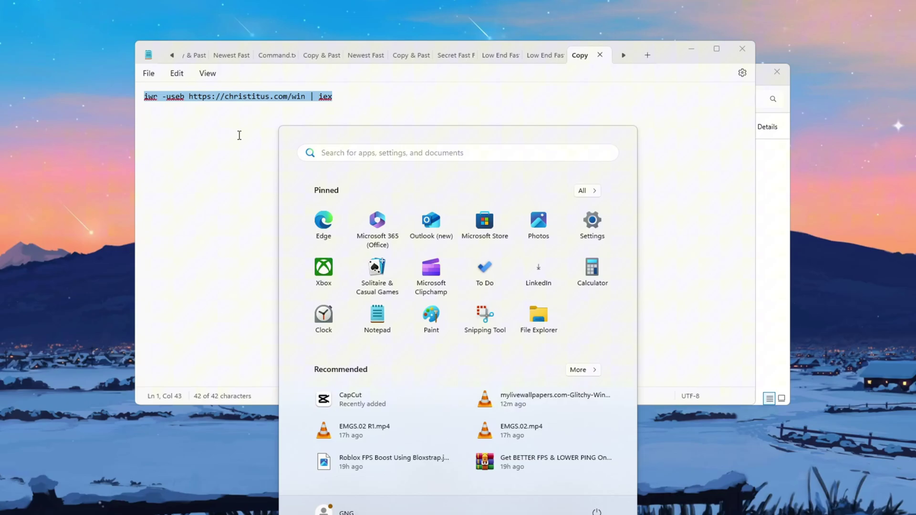
{"action": "type", "text": "powe"}
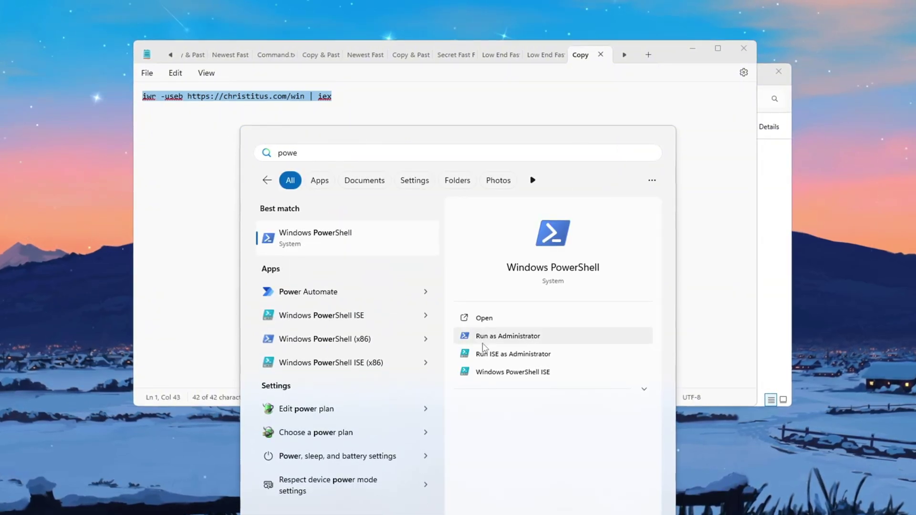
{"action": "left_click", "coordinate": [484, 341]}
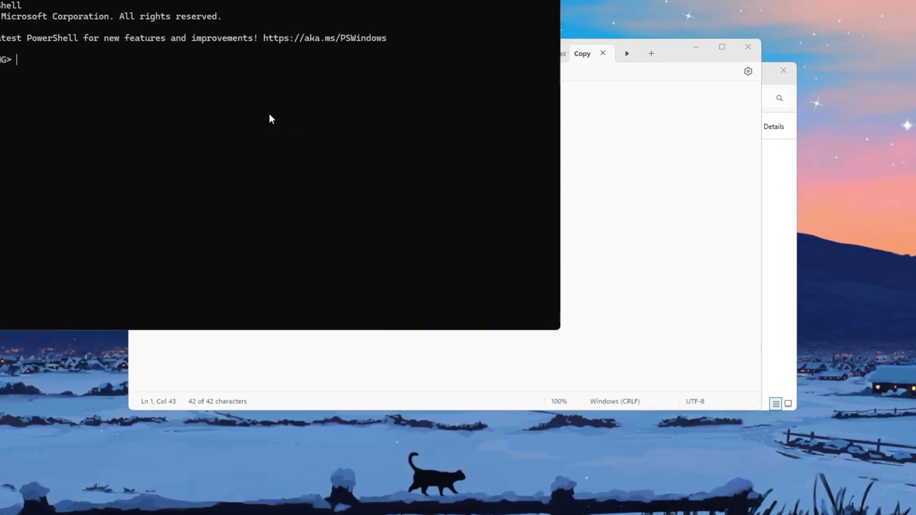
{"action": "key", "text": "ctrl+v"}
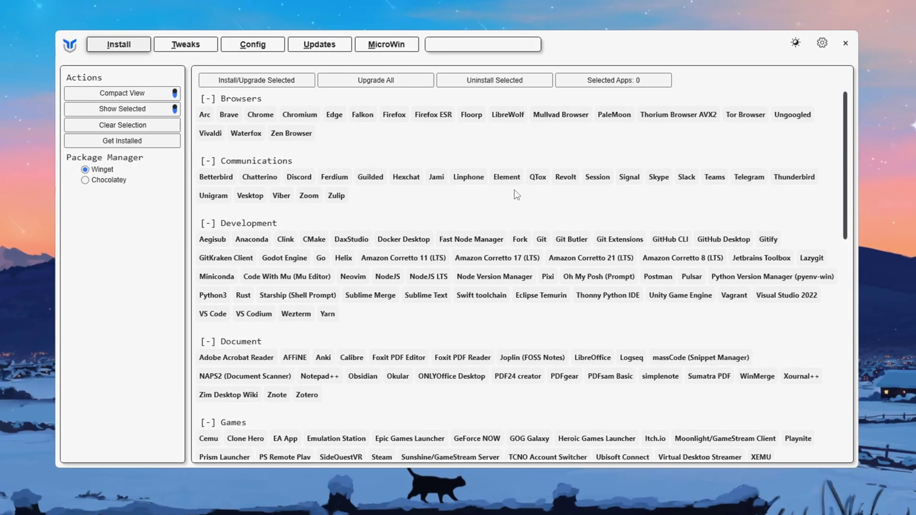
On the Tweaks tab, select the Standard recommended set and run the tweaks.
{"action": "left_click", "coordinate": [190, 45]}
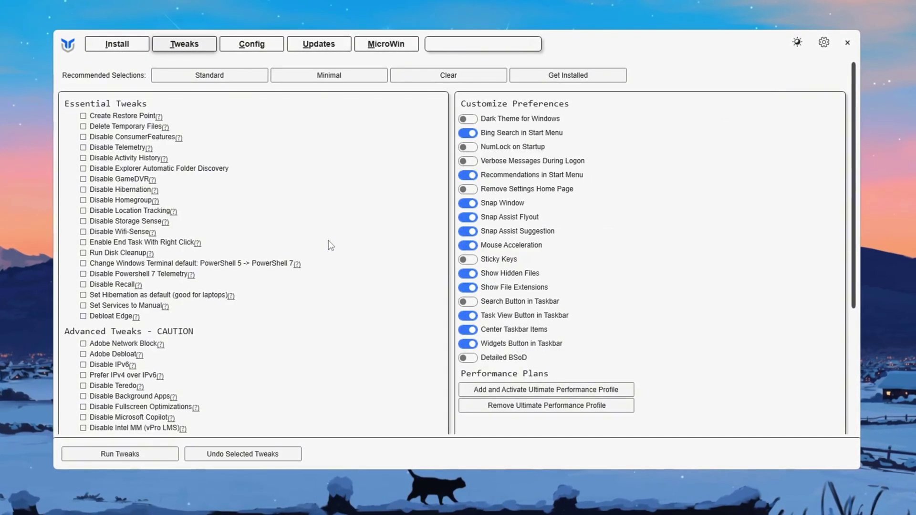
{"action": "scroll", "coordinate": [344, 191], "scroll_direction": "down", "scroll_amount": 5}
{"action": "scroll", "coordinate": [324, 214], "scroll_direction": "up", "scroll_amount": 5}
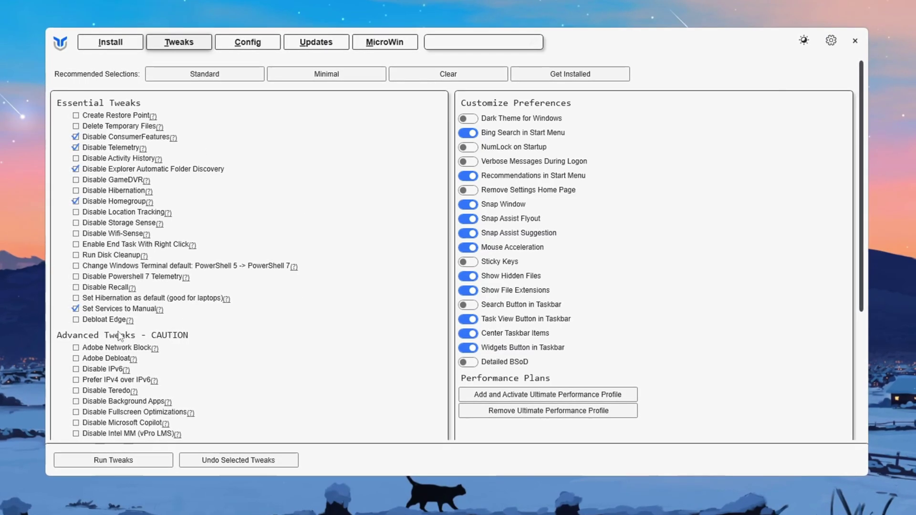
{"action": "left_click", "coordinate": [204, 74]}
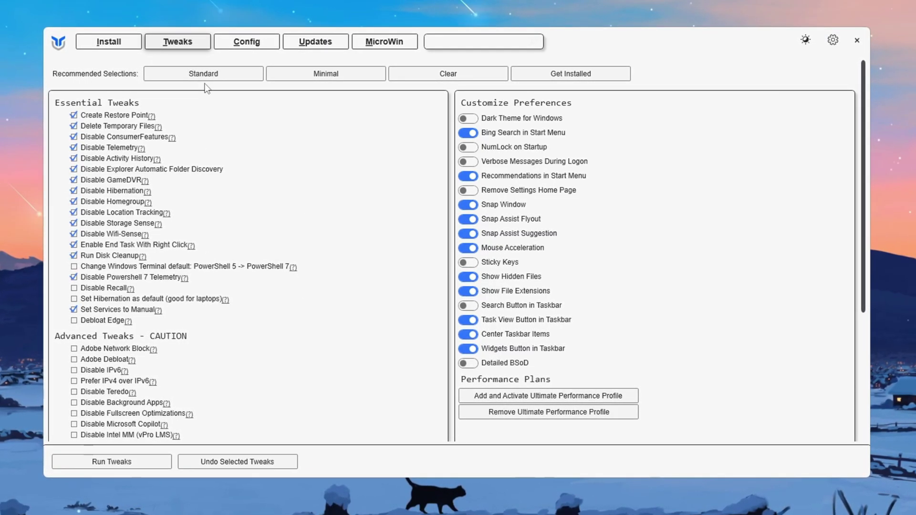
{"action": "scroll", "coordinate": [102, 139], "scroll_direction": "down", "scroll_amount": 4}
{"action": "scroll", "coordinate": [115, 106], "scroll_direction": "down", "scroll_amount": 3}
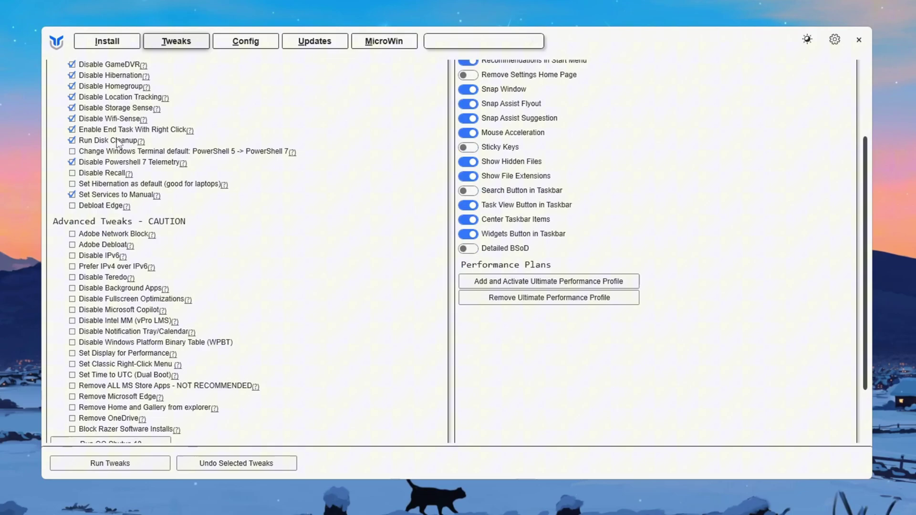
{"action": "scroll", "coordinate": [142, 176], "scroll_direction": "up", "scroll_amount": 7}
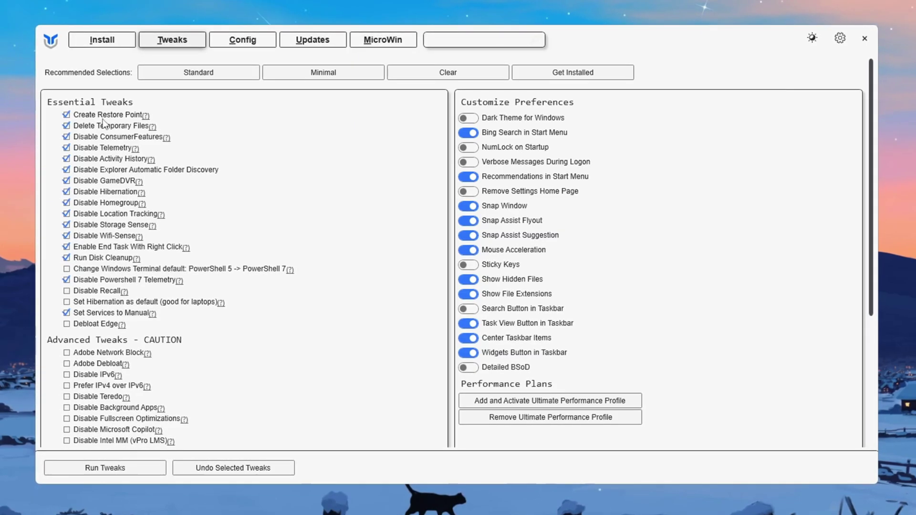
{"action": "mouse_move", "coordinate": [63, 118]}
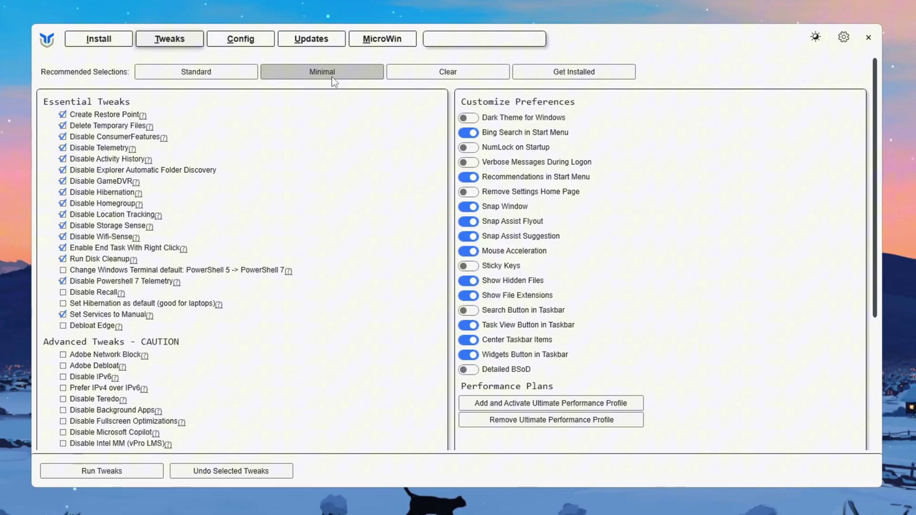
{"action": "scroll", "coordinate": [154, 205], "scroll_direction": "down", "scroll_amount": 3}
{"action": "left_click", "coordinate": [102, 473]}
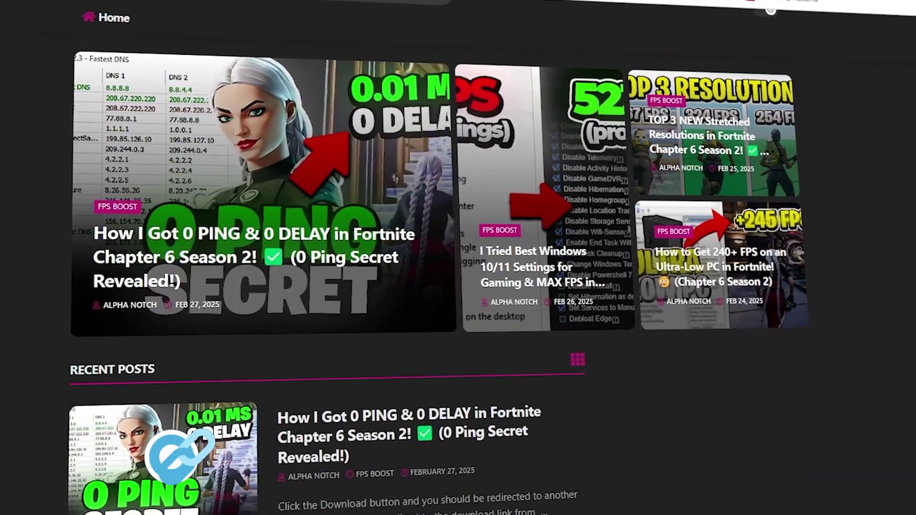
Scroll further down the blog's post list to the older Fortnite optimisation guides.
{"action": "scroll", "coordinate": [320, 286], "scroll_direction": "down", "scroll_amount": 8}
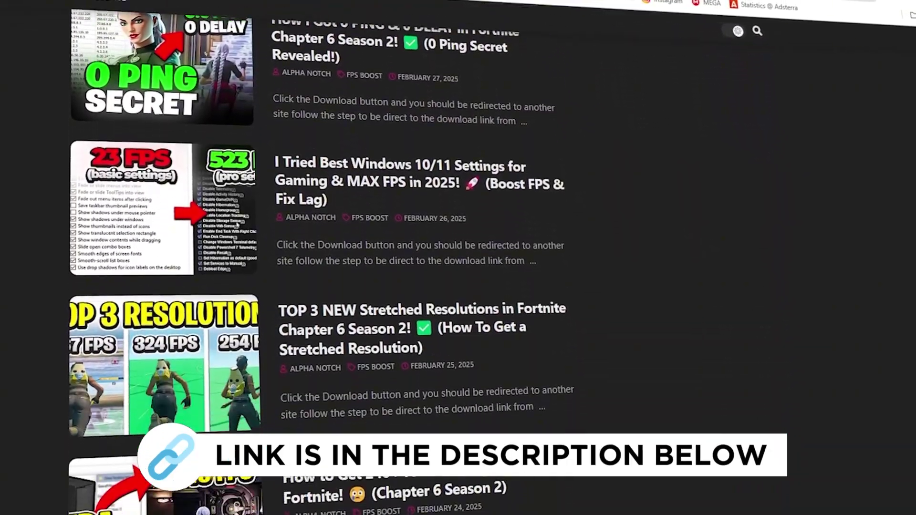
{"action": "scroll", "coordinate": [319, 287], "scroll_direction": "down", "scroll_amount": 6}
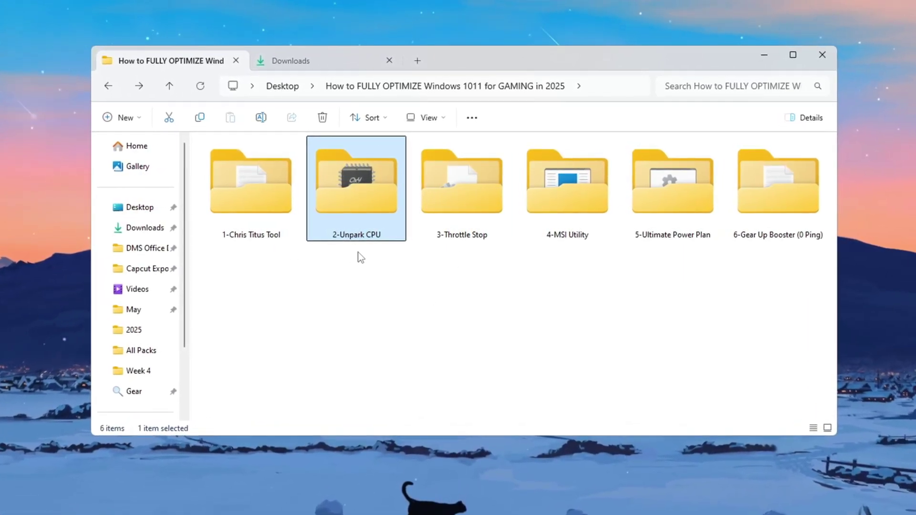
Run UnparkCpu.exe from the 2-Unpark CPU folder and unpark all 16 cores.
{"action": "double_click", "coordinate": [381, 213]}
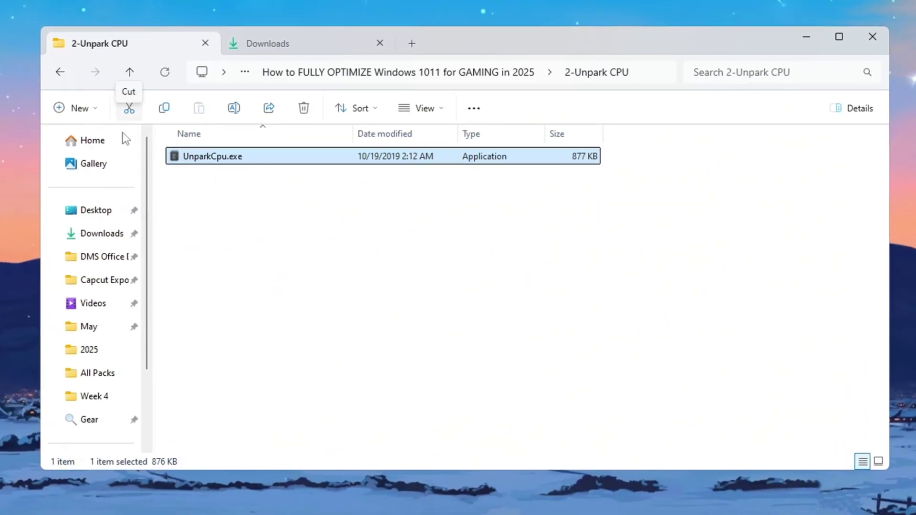
{"action": "right_click", "coordinate": [269, 159]}
{"action": "left_click", "coordinate": [330, 249]}
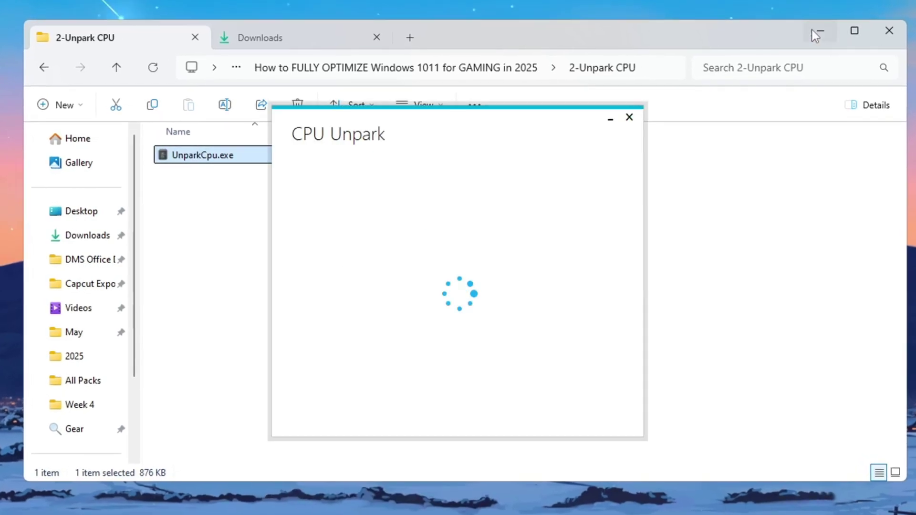
{"action": "left_click", "coordinate": [810, 35]}
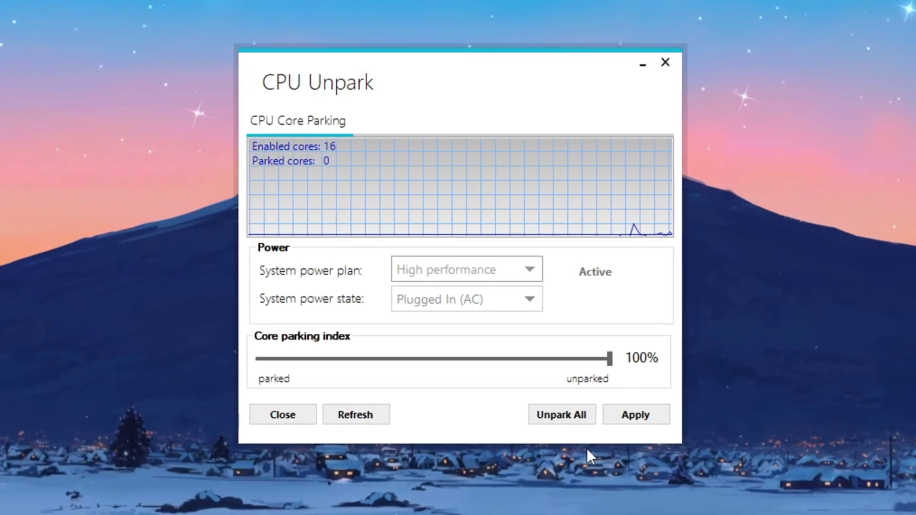
{"action": "left_click", "coordinate": [563, 417]}
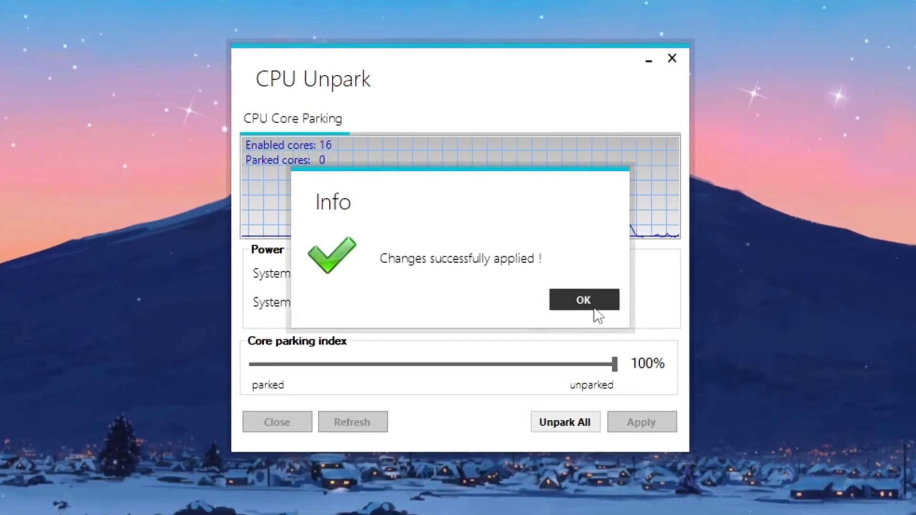
{"action": "left_click", "coordinate": [577, 301]}
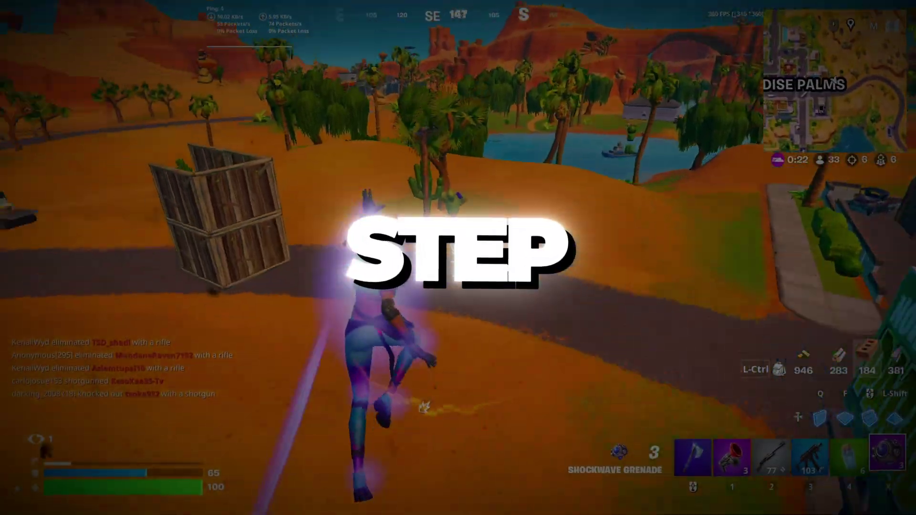
Browse further down the FPS-guide posts, then open the 3-Throttle Stop folder and ThrottleStop.exe's menu.
{"action": "key", "text": "3"}
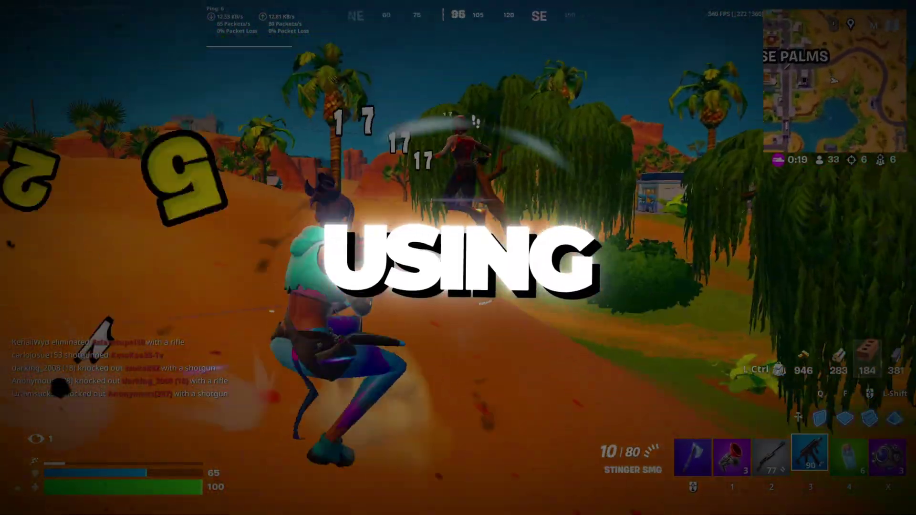
{"action": "key", "text": "2"}
{"action": "key", "text": "q"}
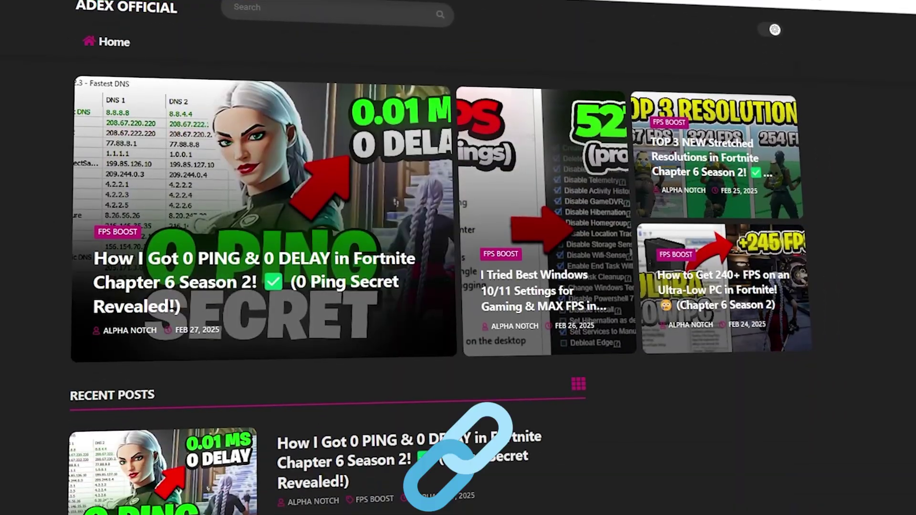
{"action": "scroll", "coordinate": [458, 257], "scroll_direction": "down", "scroll_amount": 10}
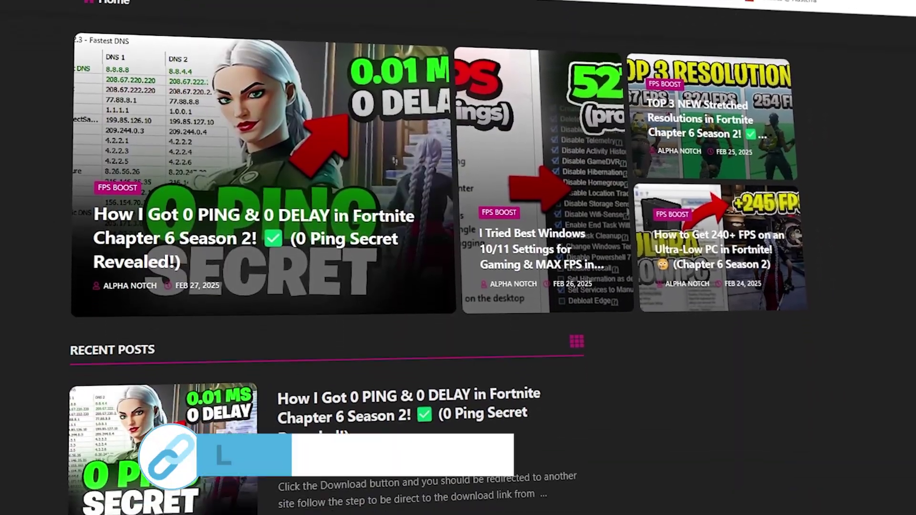
{"action": "scroll", "coordinate": [458, 257], "scroll_direction": "down", "scroll_amount": 7}
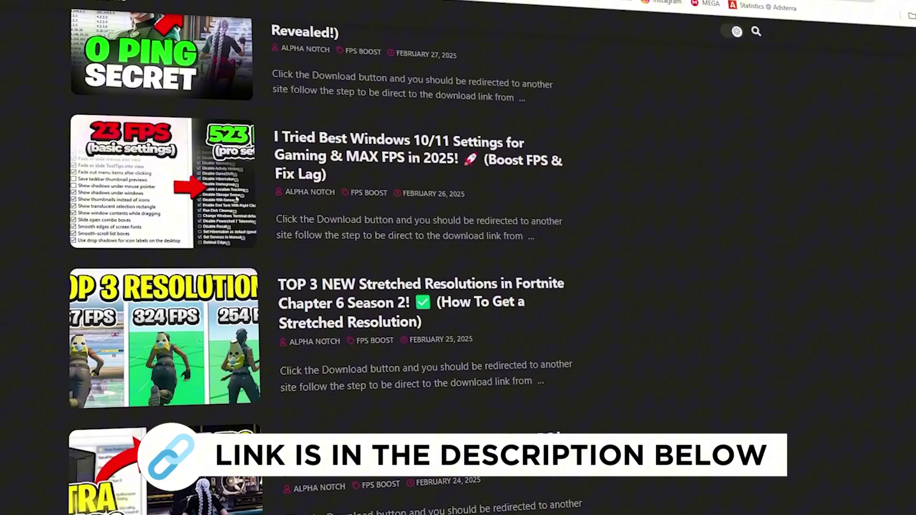
{"action": "scroll", "coordinate": [458, 258], "scroll_direction": "down", "scroll_amount": 4}
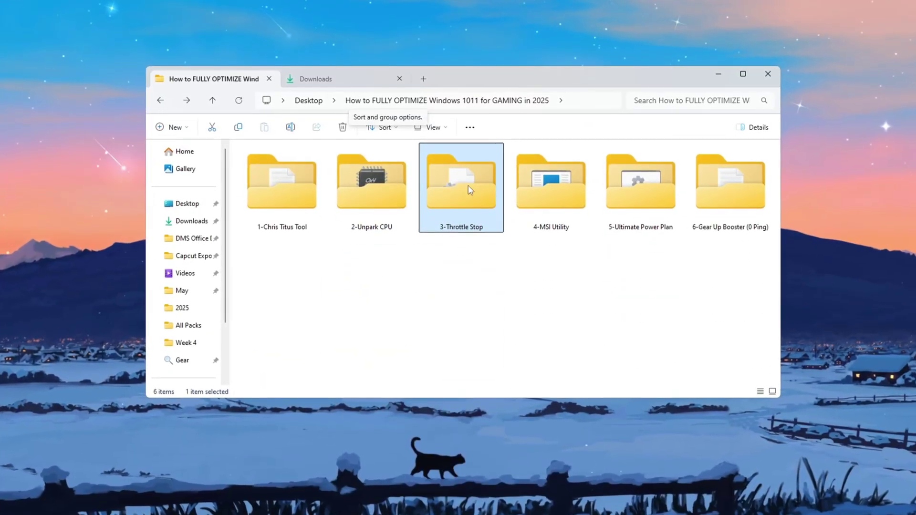
{"action": "double_click", "coordinate": [470, 190]}
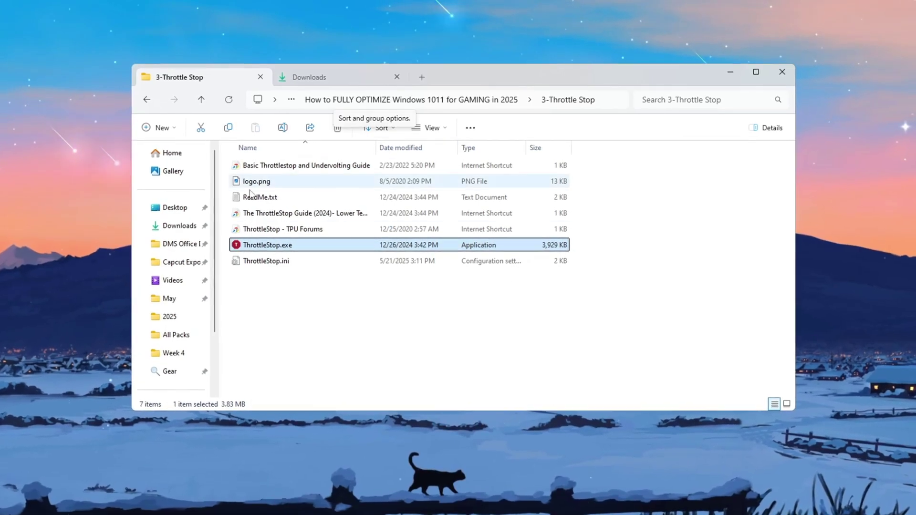
{"action": "right_click", "coordinate": [291, 252]}
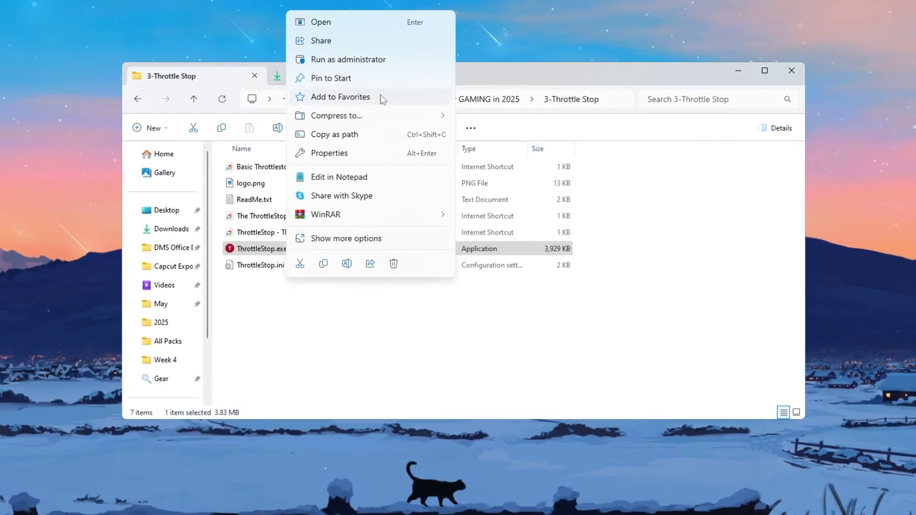
Run ThrottleStop as administrator and keep High Performance as the Game profile's power plan.
{"action": "left_click", "coordinate": [362, 60]}
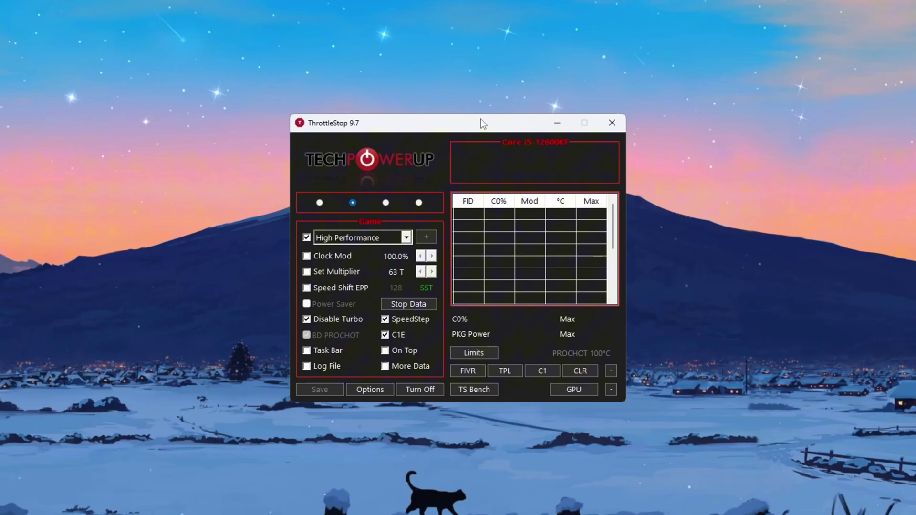
{"action": "left_click_drag", "start_coordinate": [480, 119], "coordinate": [478, 70]}
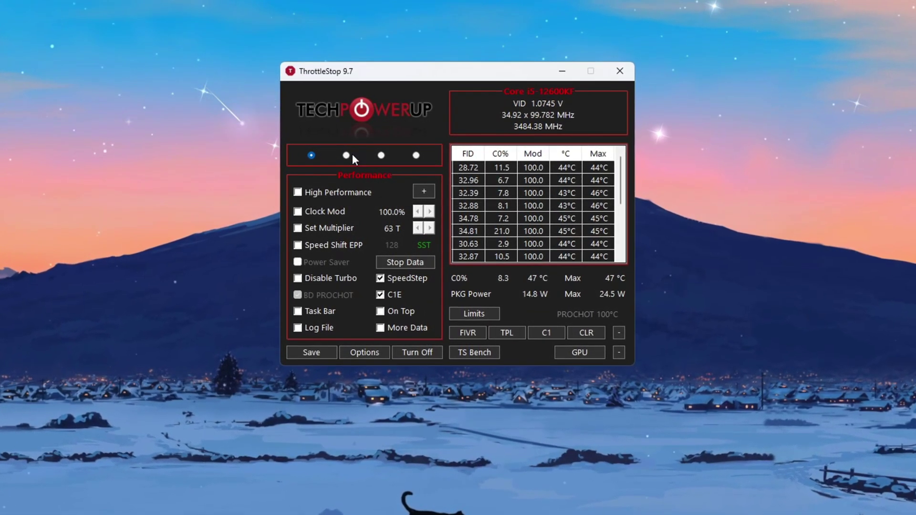
{"action": "left_click", "coordinate": [348, 155]}
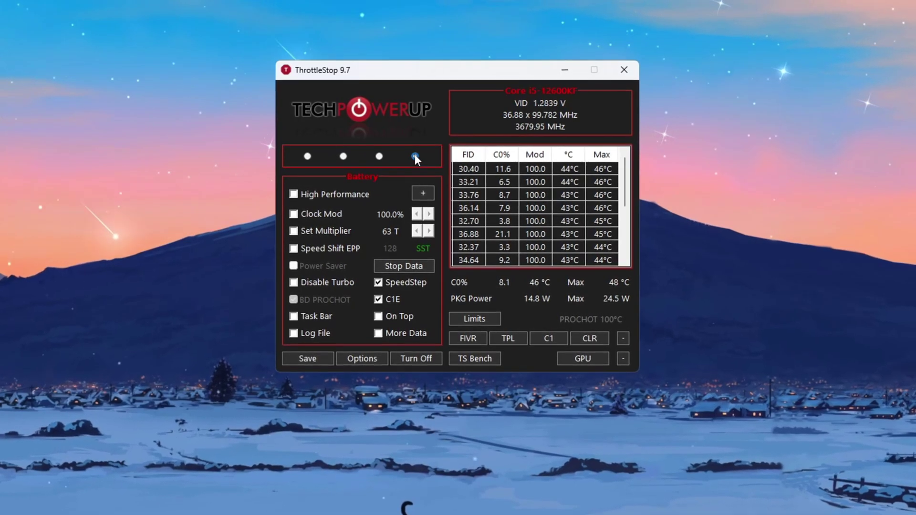
{"action": "left_click", "coordinate": [415, 156]}
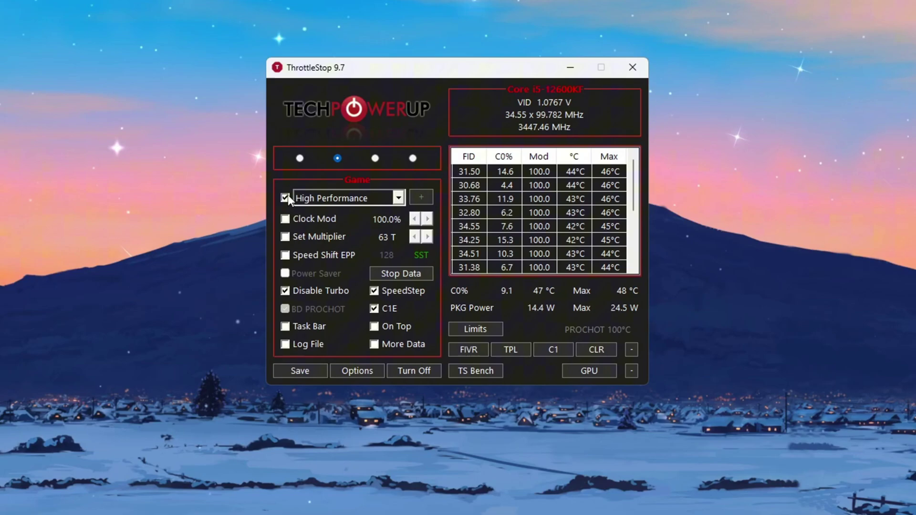
{"action": "left_click", "coordinate": [397, 198]}
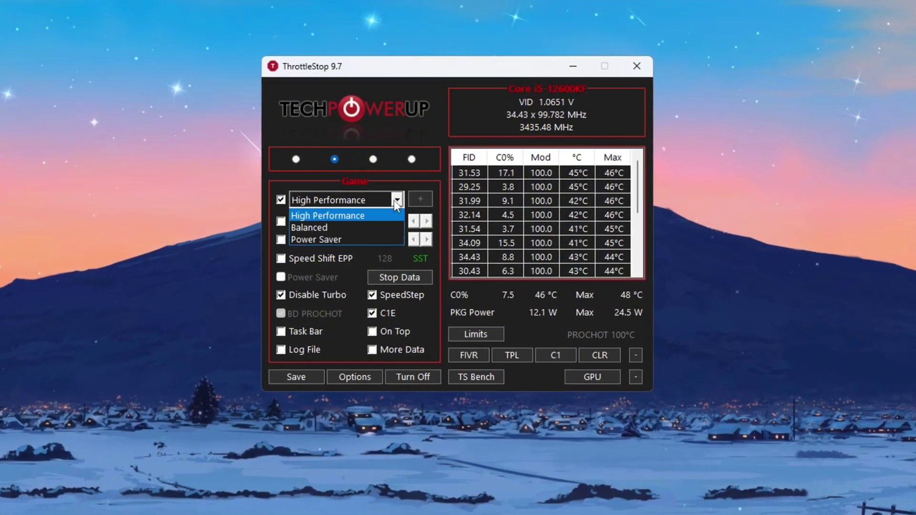
{"action": "left_click", "coordinate": [386, 213]}
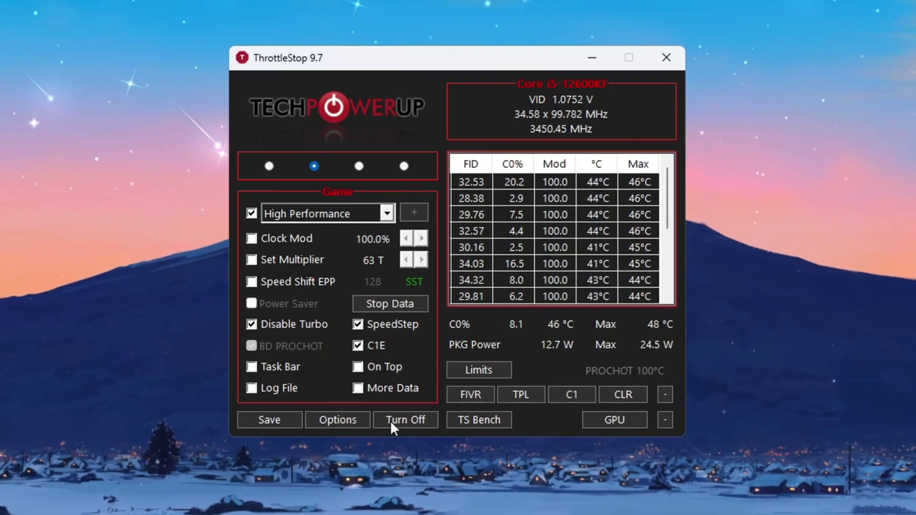
Turn ThrottleStop off and back on, then save the Game profile.
{"action": "left_click", "coordinate": [396, 418]}
{"action": "left_click", "coordinate": [396, 422]}
{"action": "left_click", "coordinate": [286, 423]}
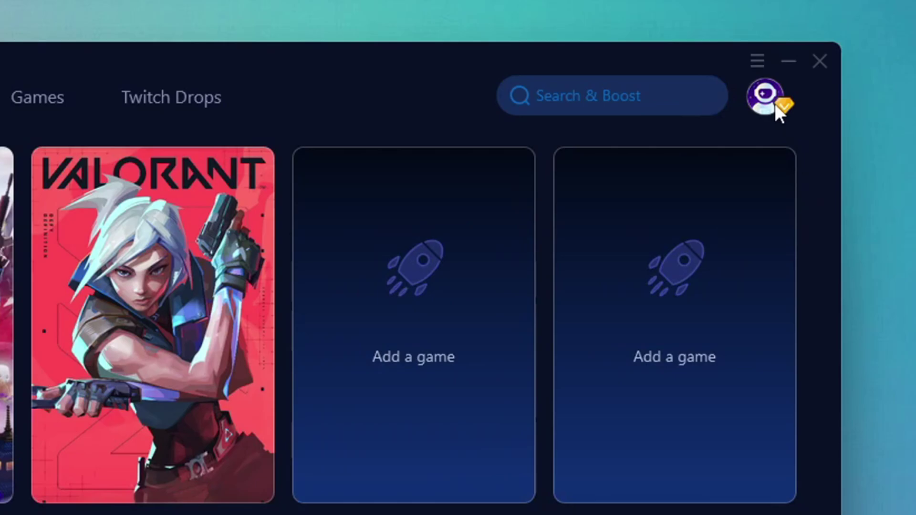
Check the membership details and the games catalogue, then start boosting Fortnite from Home.
{"action": "left_click", "coordinate": [763, 93]}
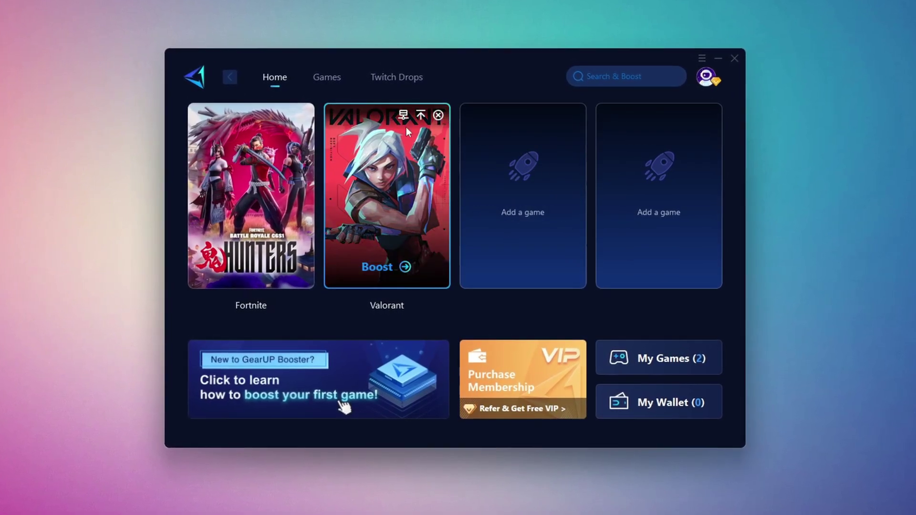
{"action": "left_click", "coordinate": [329, 79]}
{"action": "scroll", "coordinate": [307, 188], "scroll_direction": "down", "scroll_amount": 5}
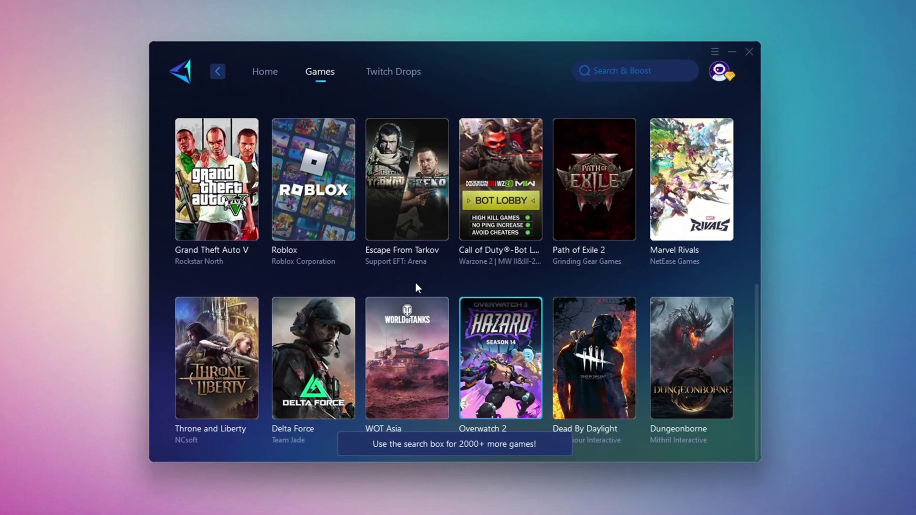
{"action": "left_click", "coordinate": [262, 73]}
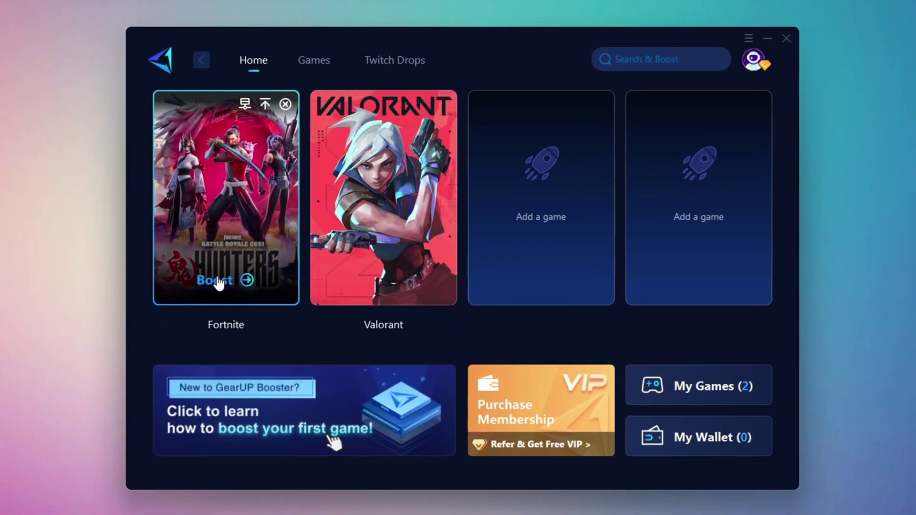
{"action": "left_click", "coordinate": [217, 279]}
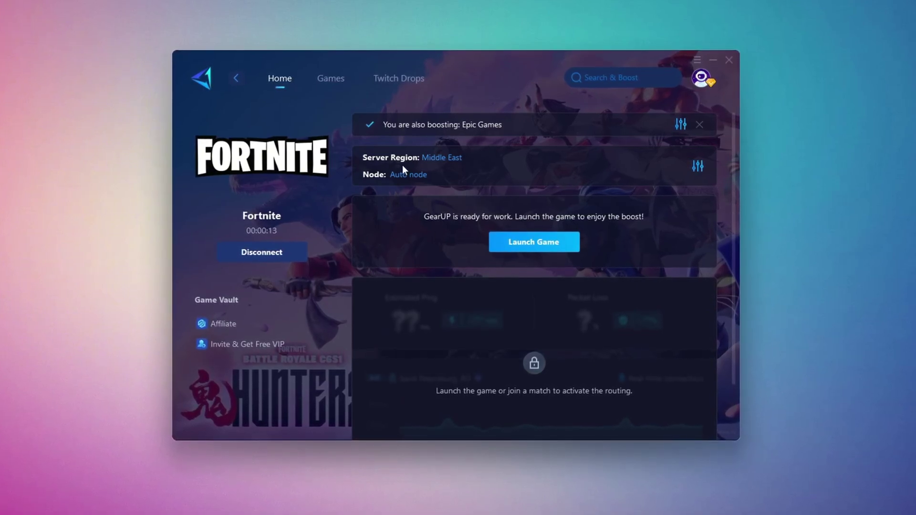
Keep Fortnite's boost on the Middle East region with Auto node, then close GearUP Booster.
{"action": "left_click", "coordinate": [443, 160]}
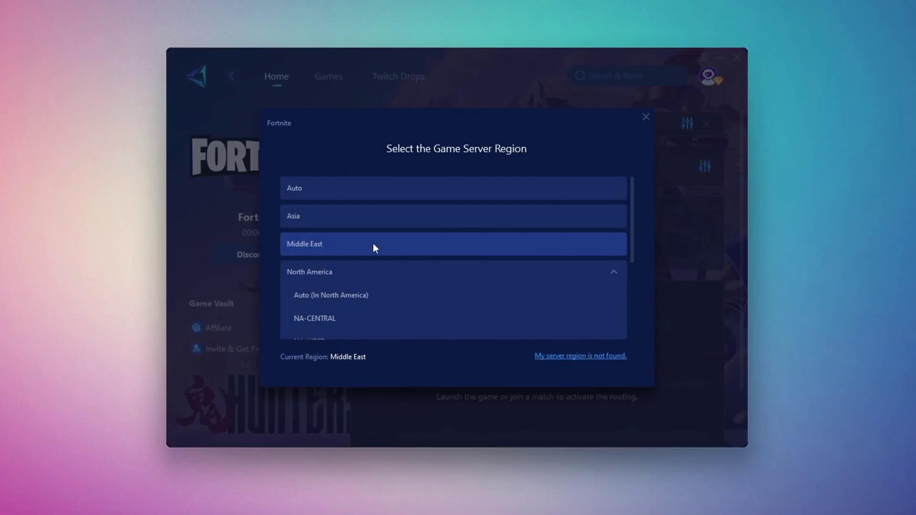
{"action": "left_click", "coordinate": [649, 118]}
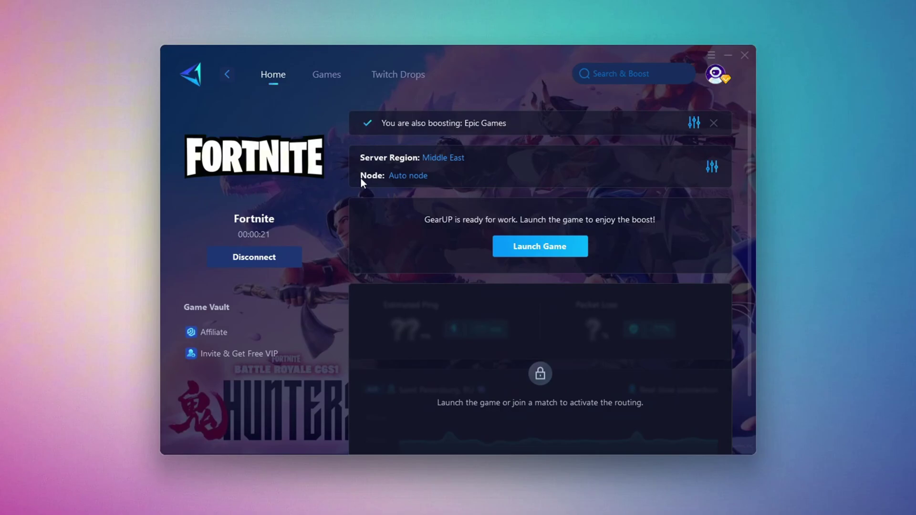
{"action": "left_click", "coordinate": [407, 176]}
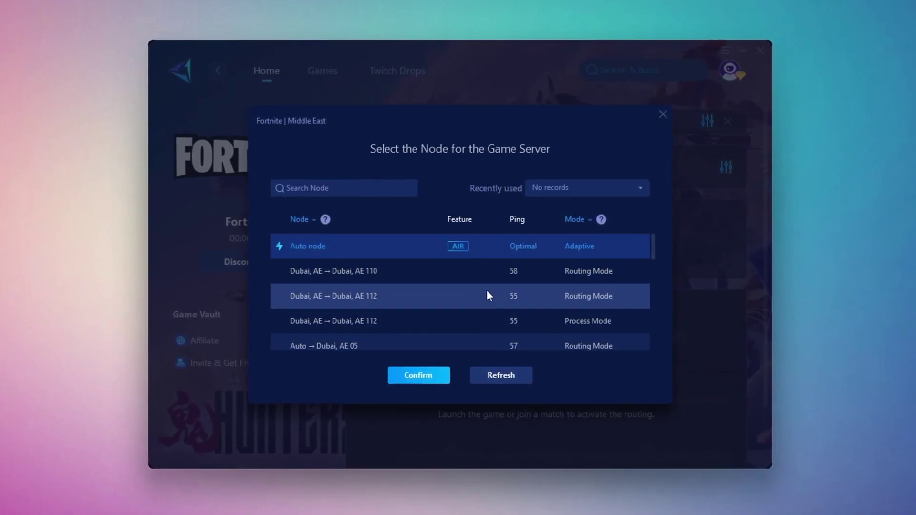
{"action": "left_click", "coordinate": [661, 115]}
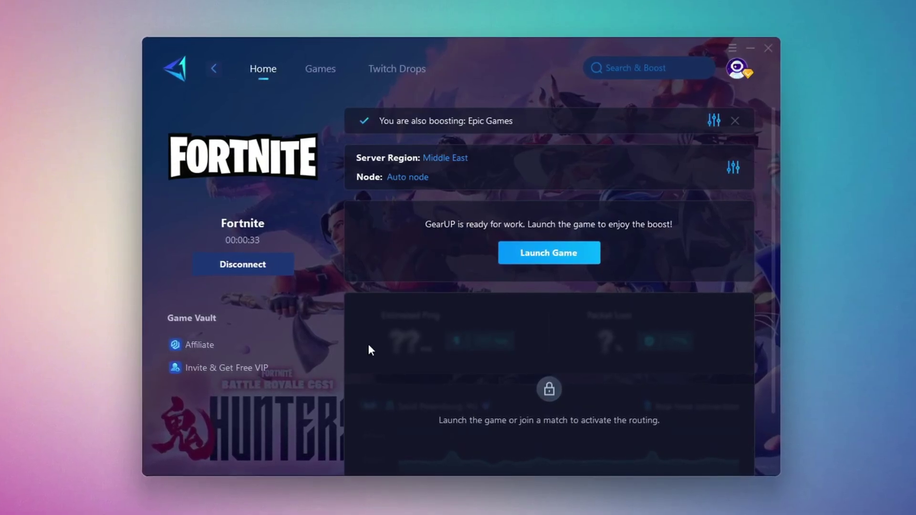
{"action": "left_click", "coordinate": [776, 47]}
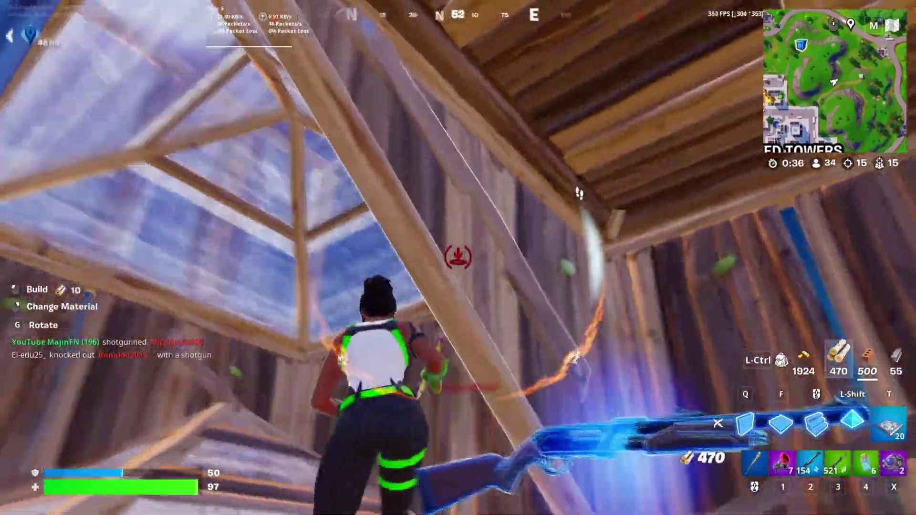
In Fortnite, put up a wall, shotgun the enemy, and swap to the assault rifle.
{"action": "key", "text": "2"}
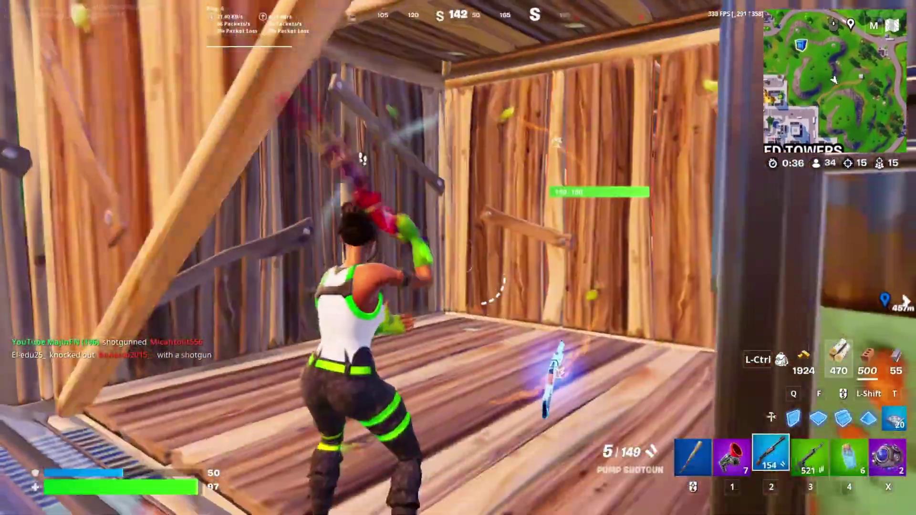
{"action": "key", "text": "q"}
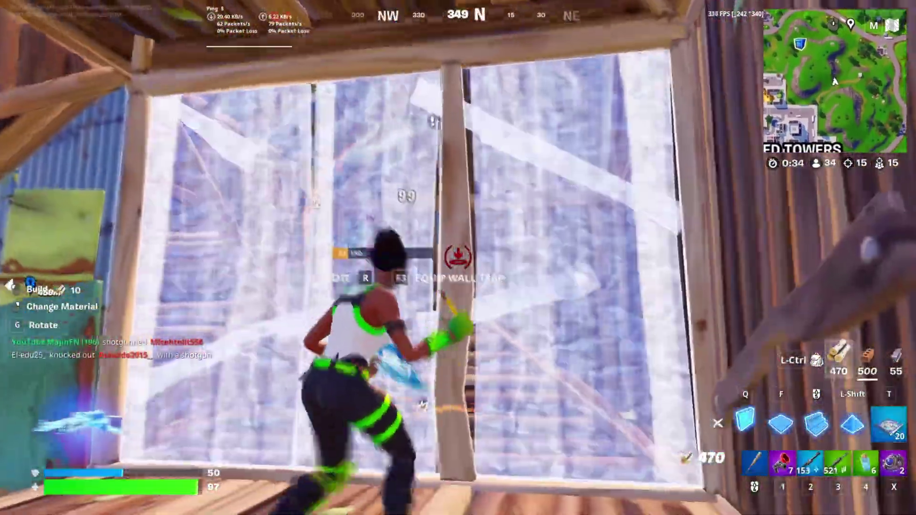
{"action": "key", "text": "2"}
{"action": "key", "text": "3"}
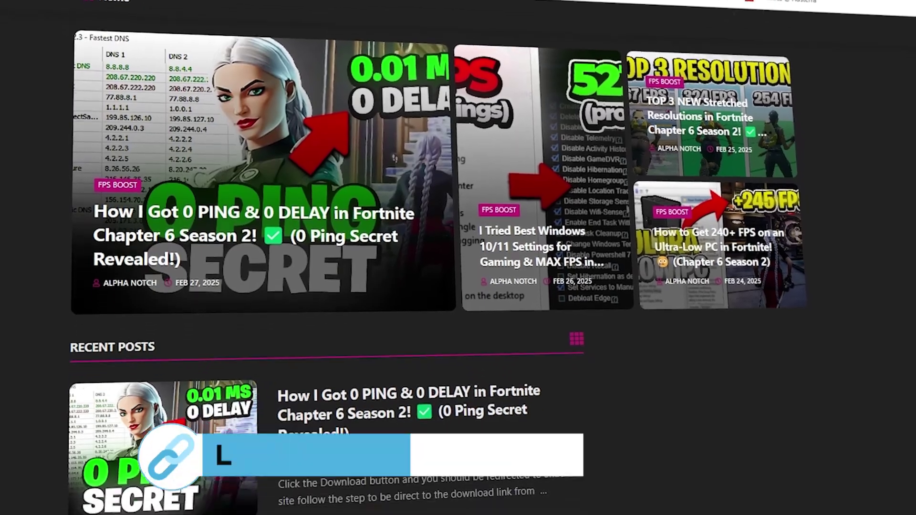
{"action": "scroll", "coordinate": [324, 258], "scroll_direction": "down", "scroll_amount": 9}
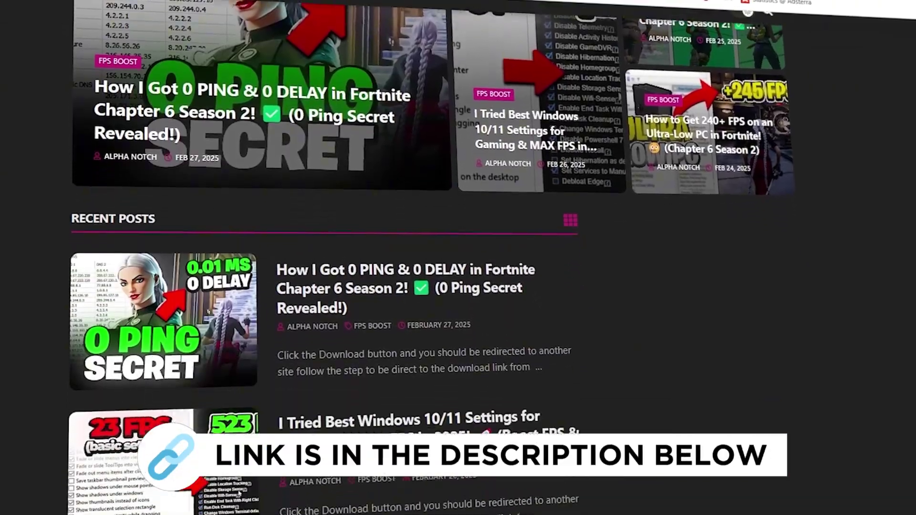
{"action": "scroll", "coordinate": [324, 257], "scroll_direction": "down", "scroll_amount": 7}
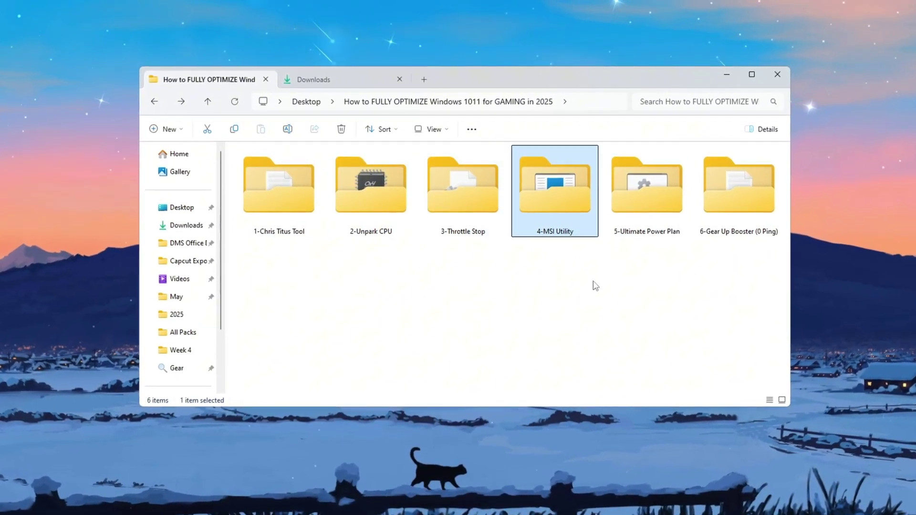
Run MSI Mode Utility 3.0 as administrator and inspect the GTX 1650 SUPER and PEG10 rows.
{"action": "double_click", "coordinate": [563, 218]}
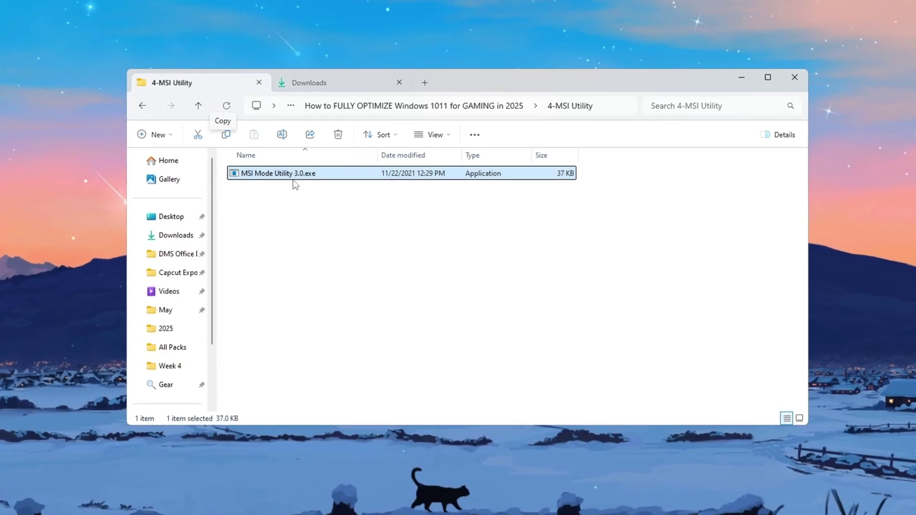
{"action": "left_click", "coordinate": [342, 253]}
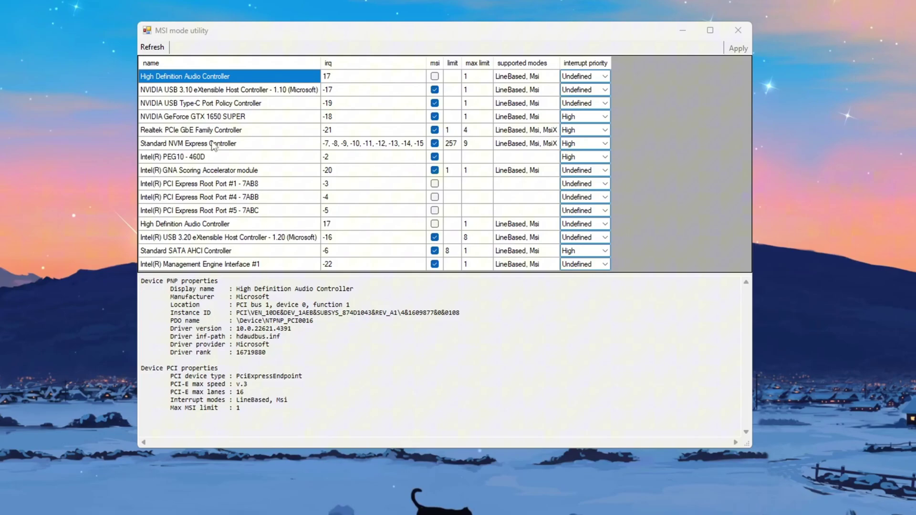
{"action": "left_click", "coordinate": [229, 116]}
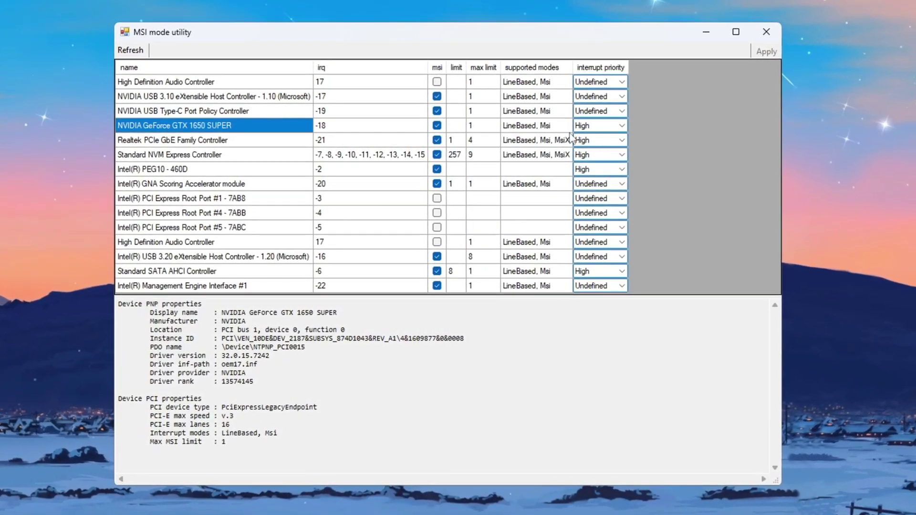
{"action": "left_click", "coordinate": [132, 172]}
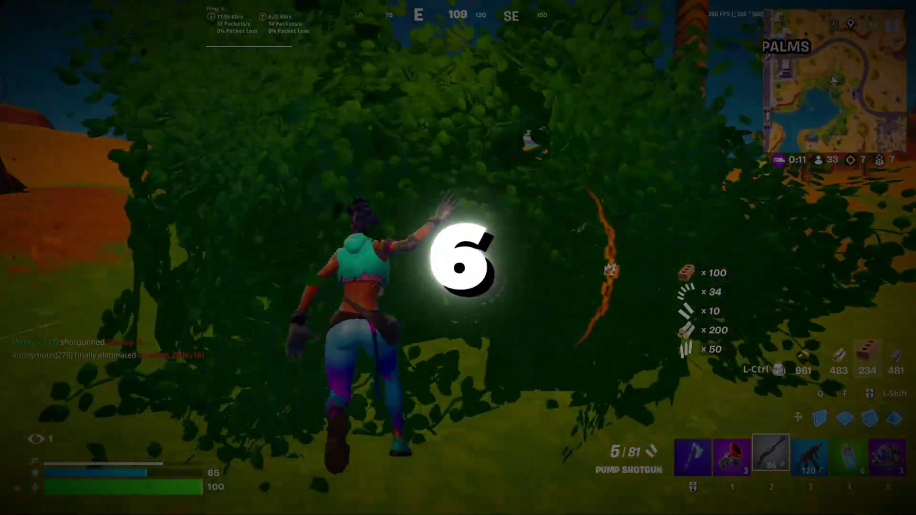
Swap the Fortnite shotgun for the pickaxe and return to the optimization folder.
{"action": "key", "text": "1"}
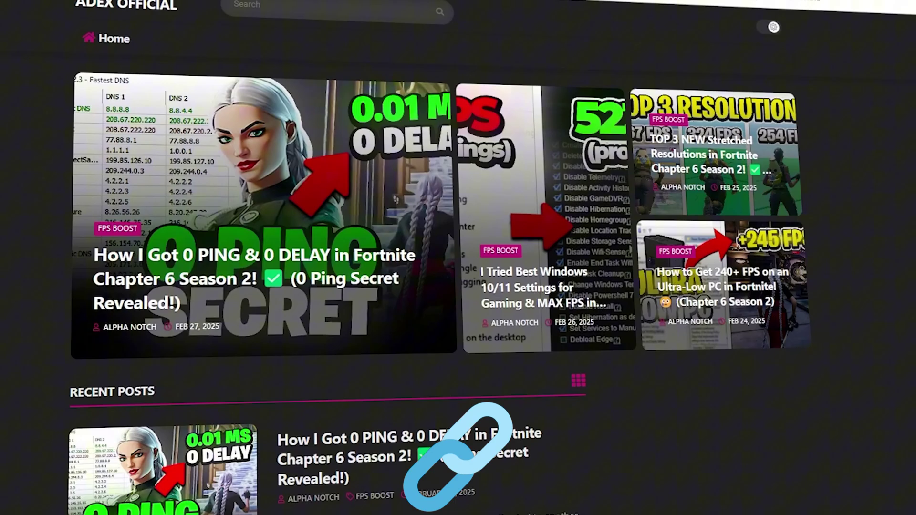
{"action": "scroll", "coordinate": [237, 270], "scroll_direction": "down", "scroll_amount": 8}
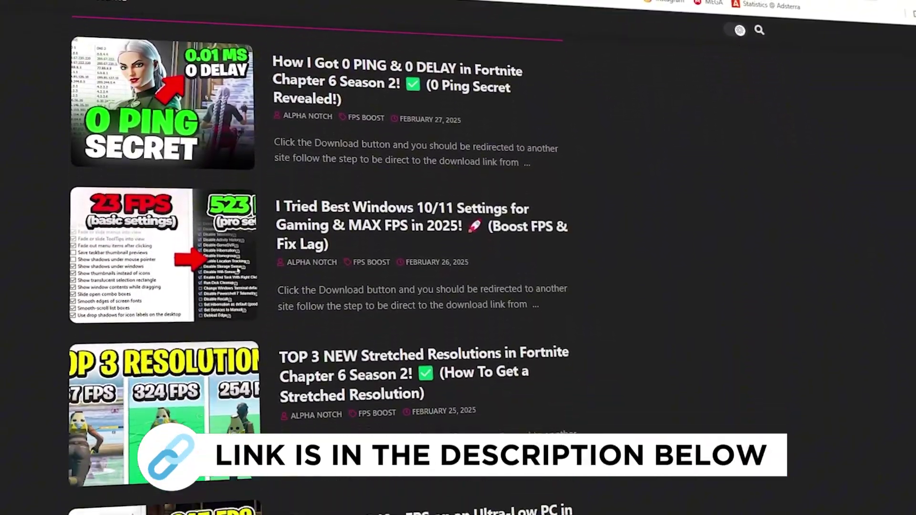
{"action": "scroll", "coordinate": [237, 270], "scroll_direction": "down", "scroll_amount": 8}
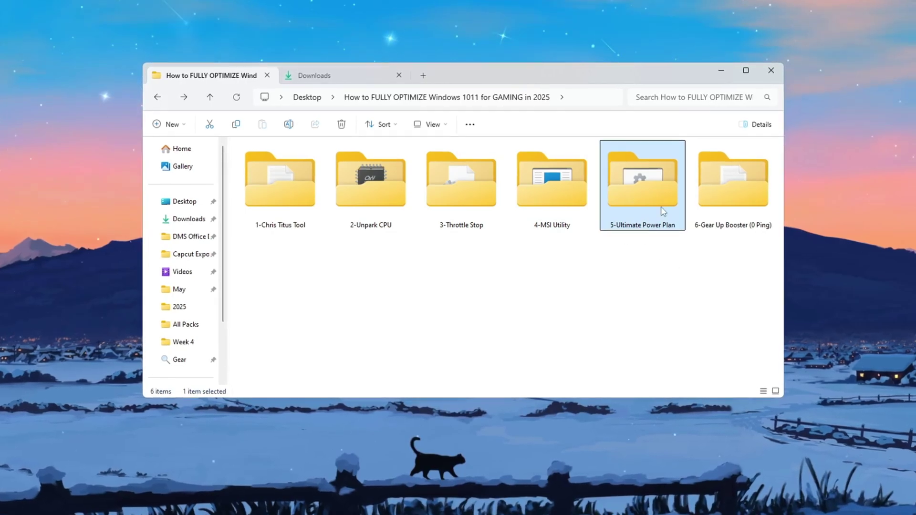
Open the 5-Ultimate Power Plan folder and bring up the Choose a power plan settings.
{"action": "double_click", "coordinate": [663, 212]}
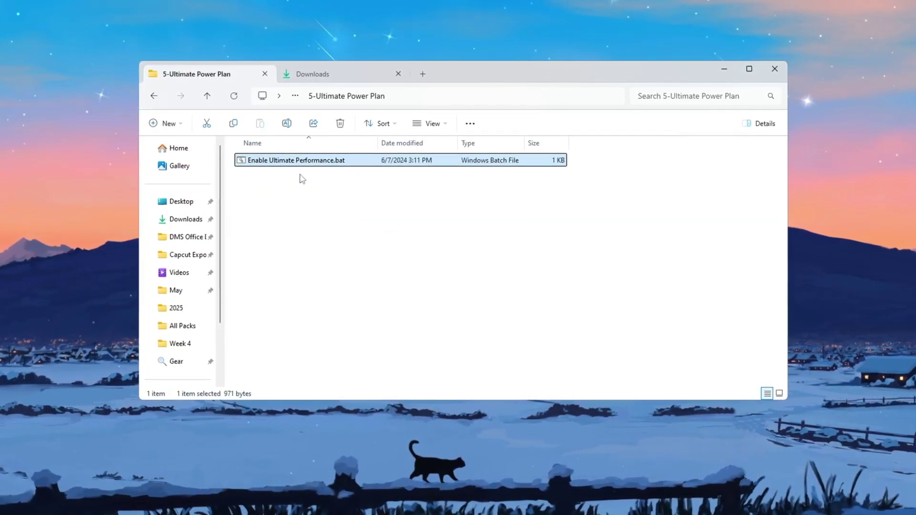
{"action": "key", "text": "super"}
{"action": "type", "text": "v"}
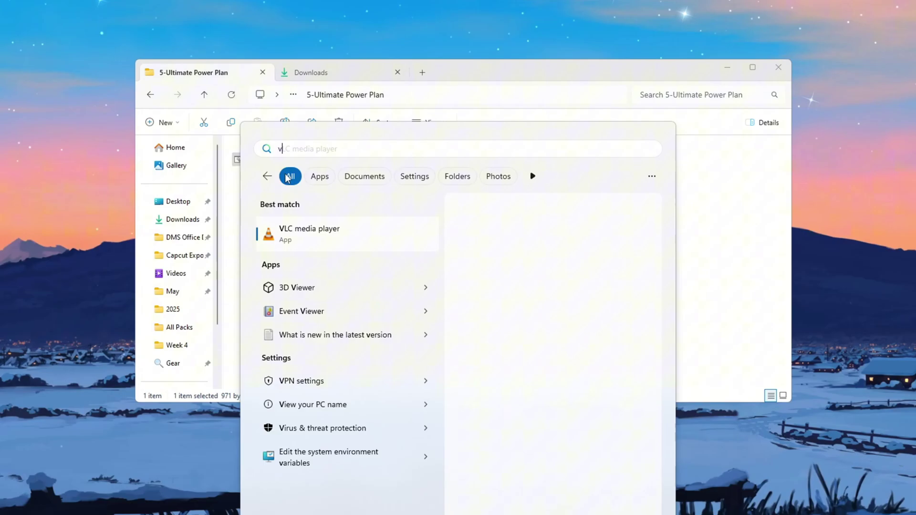
{"action": "key", "text": "Escape"}
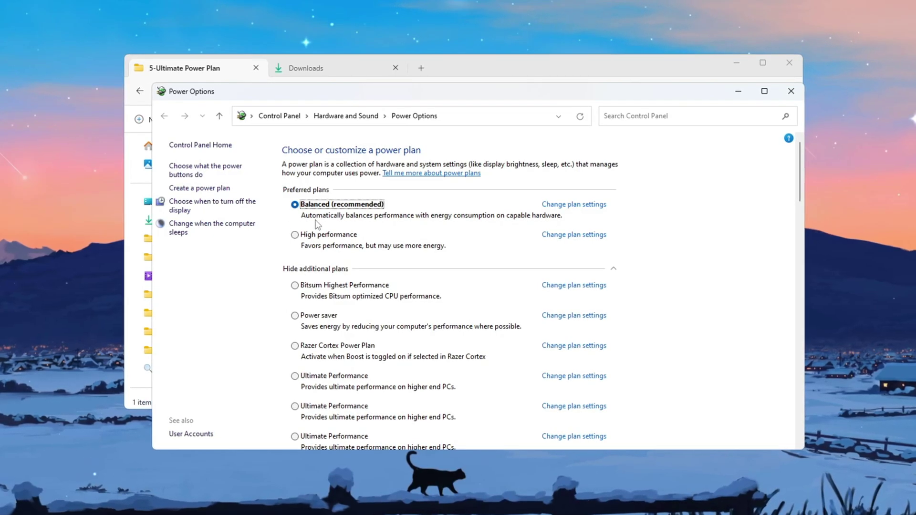
Make Ultimate Performance the active power plan and close Power Options.
{"action": "left_click", "coordinate": [292, 235]}
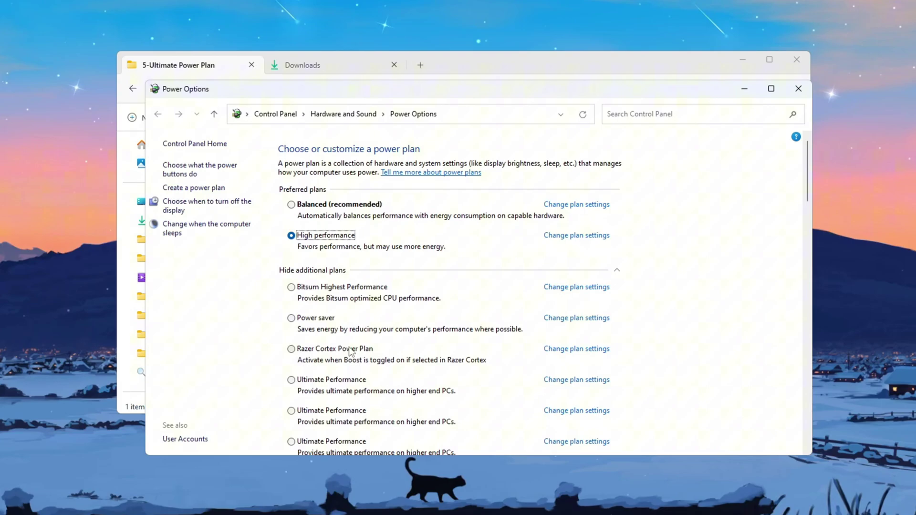
{"action": "scroll", "coordinate": [299, 346], "scroll_direction": "down", "scroll_amount": 1}
{"action": "left_click", "coordinate": [296, 364]}
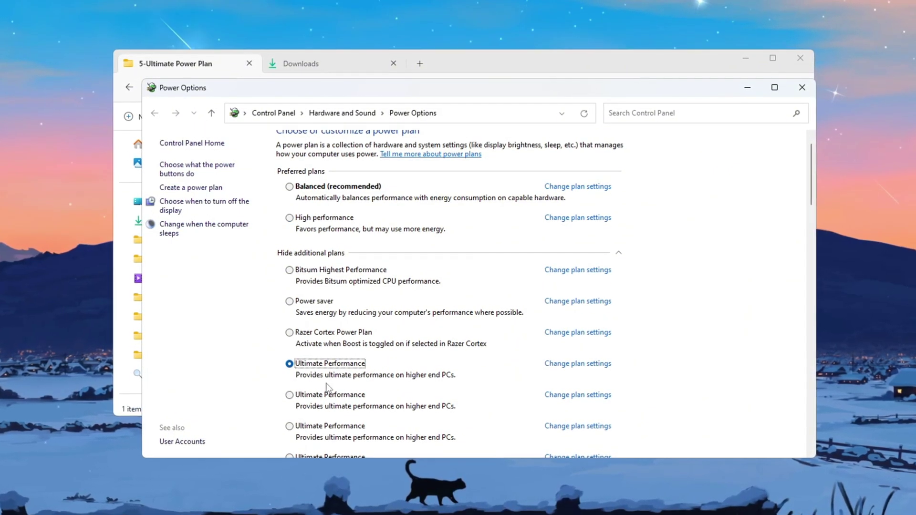
{"action": "left_click", "coordinate": [802, 88]}
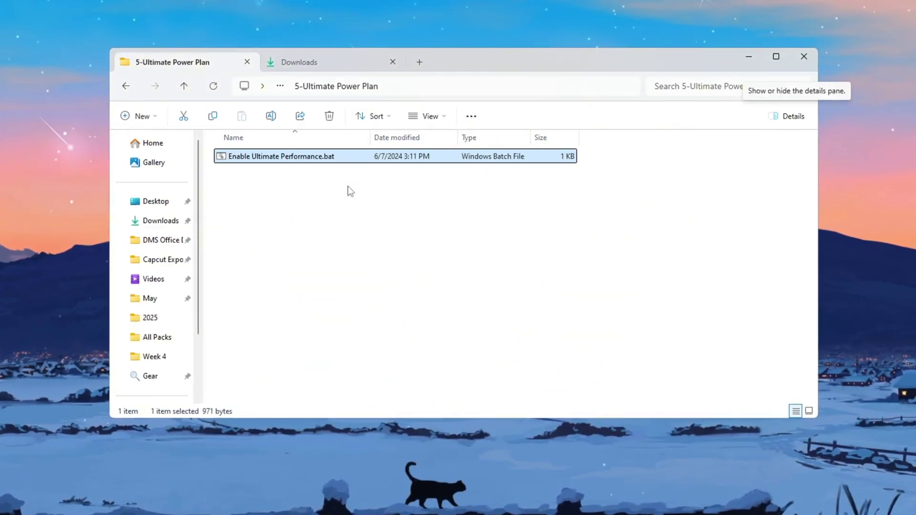
Run Enable Ultimate Performance.bat as administrator, then close the finished command window.
{"action": "right_click", "coordinate": [250, 154]}
{"action": "left_click", "coordinate": [302, 240]}
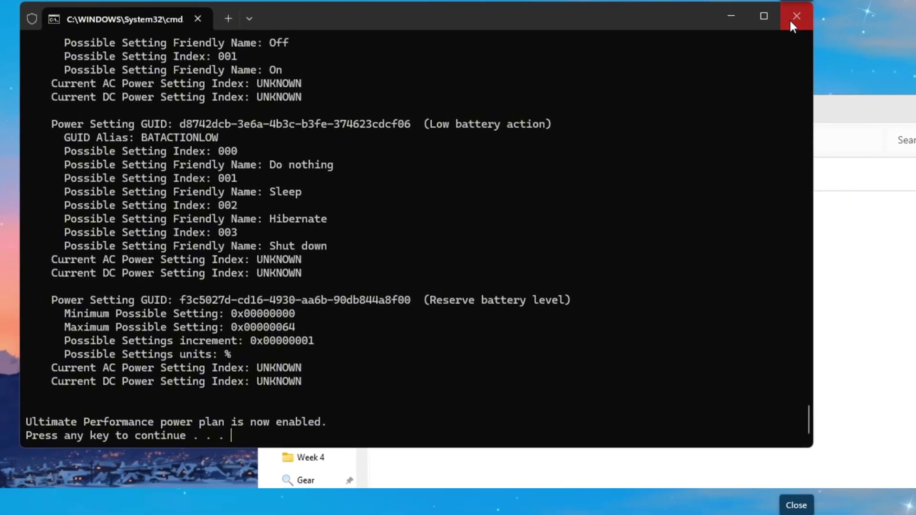
{"action": "left_click", "coordinate": [791, 43]}
Search 'choose a power plan' in Start to open the power plan settings.
{"action": "key", "text": "super"}
{"action": "type", "text": "choos"}
{"action": "key", "text": "Return"}
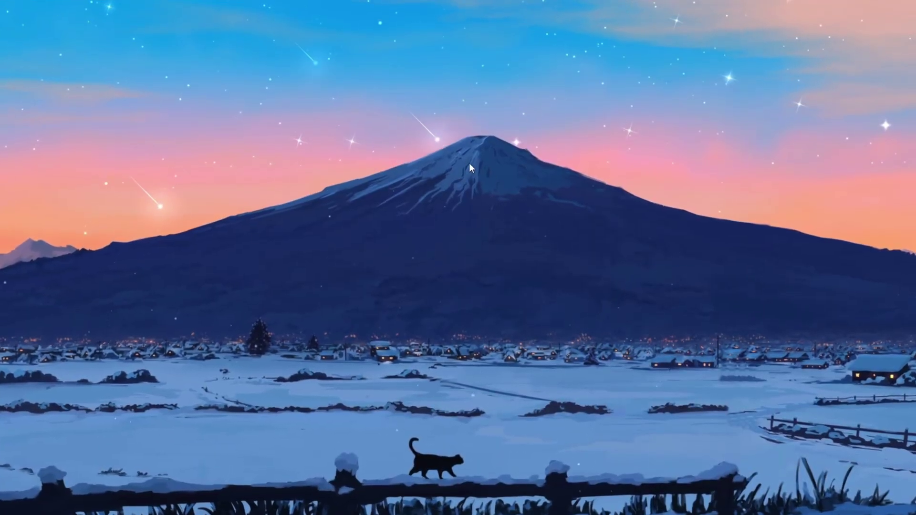
Find Storage settings through Start search and go to Storage Sense.
{"action": "key", "text": "super"}
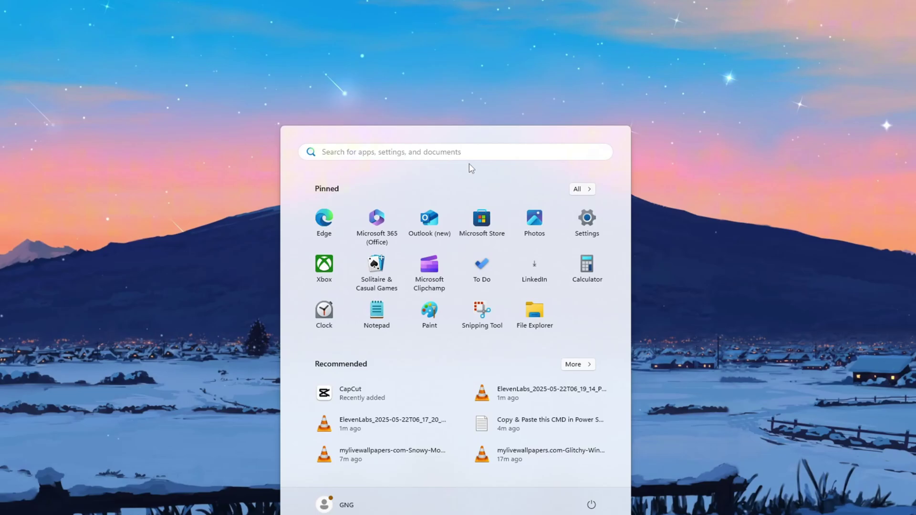
{"action": "type", "text": "storage"}
{"action": "key", "text": "Return"}
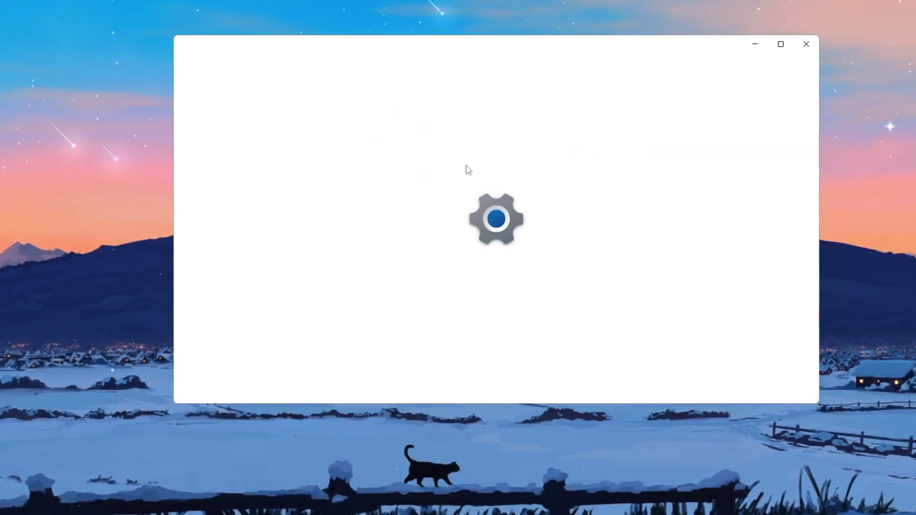
{"action": "scroll", "coordinate": [482, 180], "scroll_direction": "down", "scroll_amount": 5}
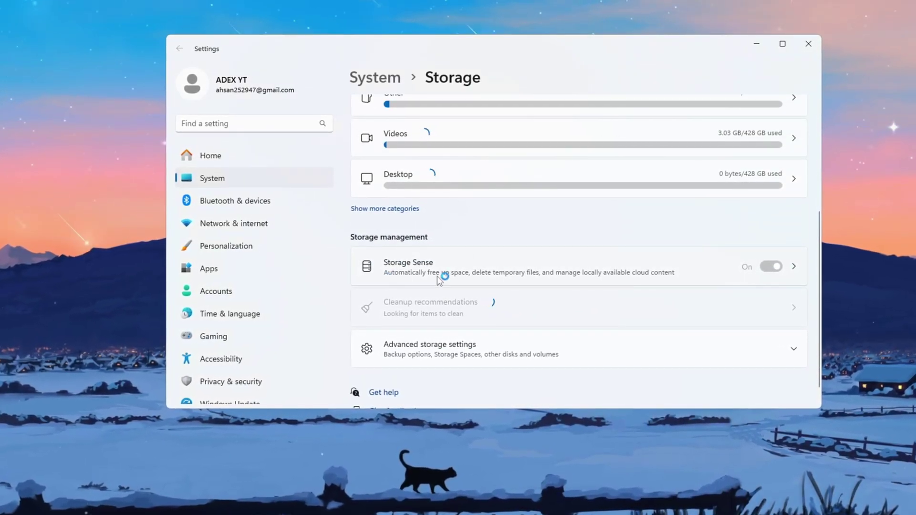
{"action": "left_click", "coordinate": [541, 276]}
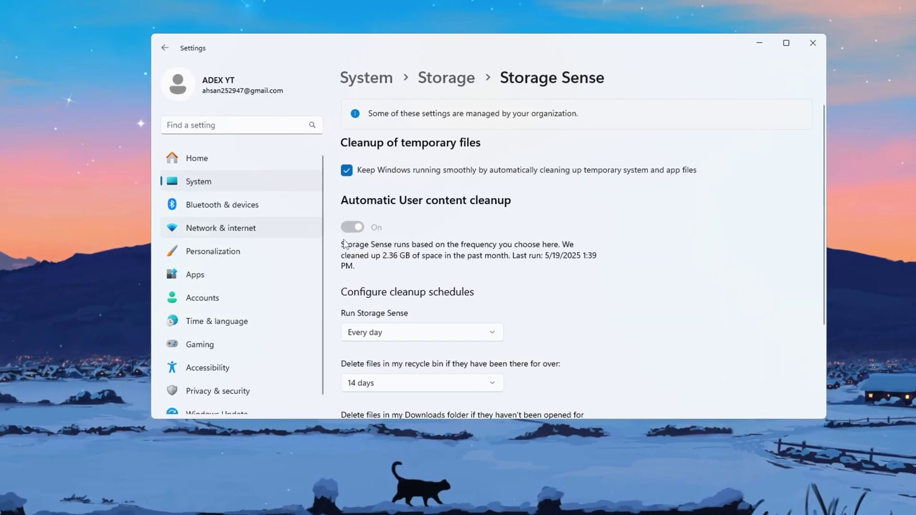
Run Storage Sense now to clean up temporary files immediately.
{"action": "scroll", "coordinate": [474, 178], "scroll_direction": "down", "scroll_amount": 2}
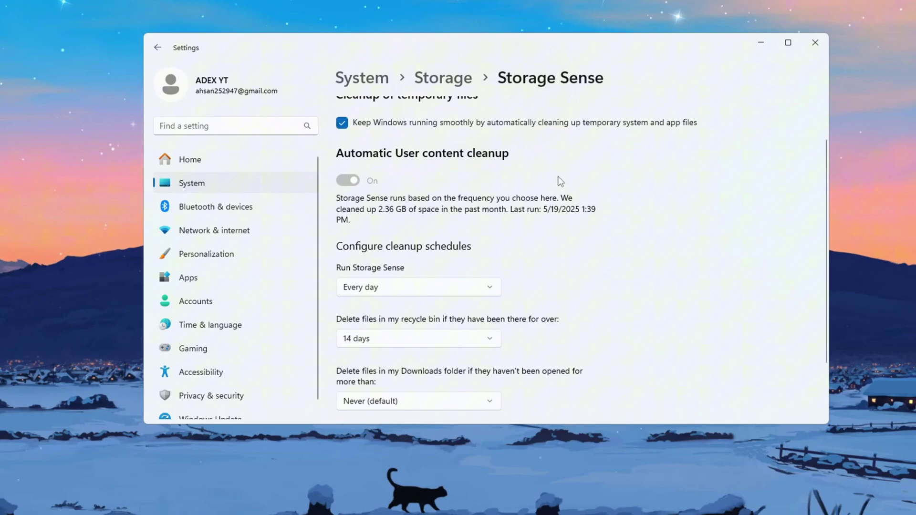
{"action": "scroll", "coordinate": [417, 262], "scroll_direction": "down", "scroll_amount": 2}
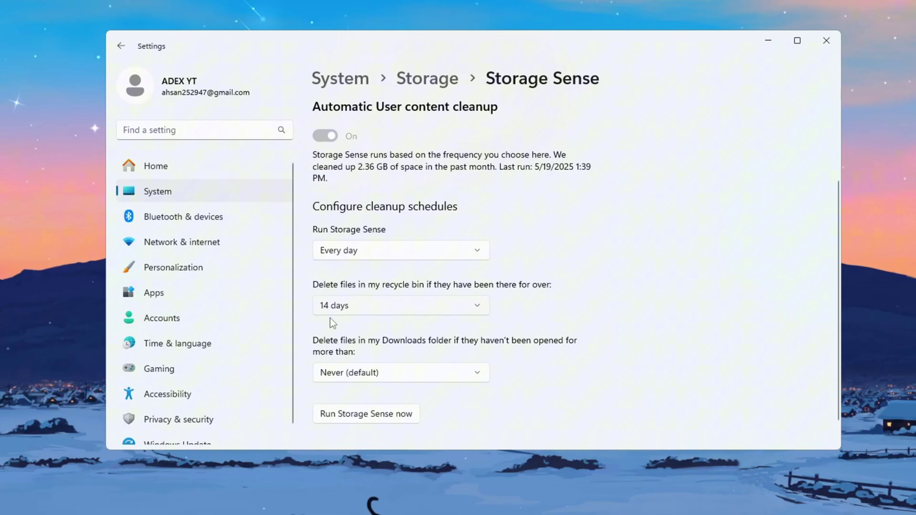
{"action": "scroll", "coordinate": [329, 320], "scroll_direction": "down", "scroll_amount": 2}
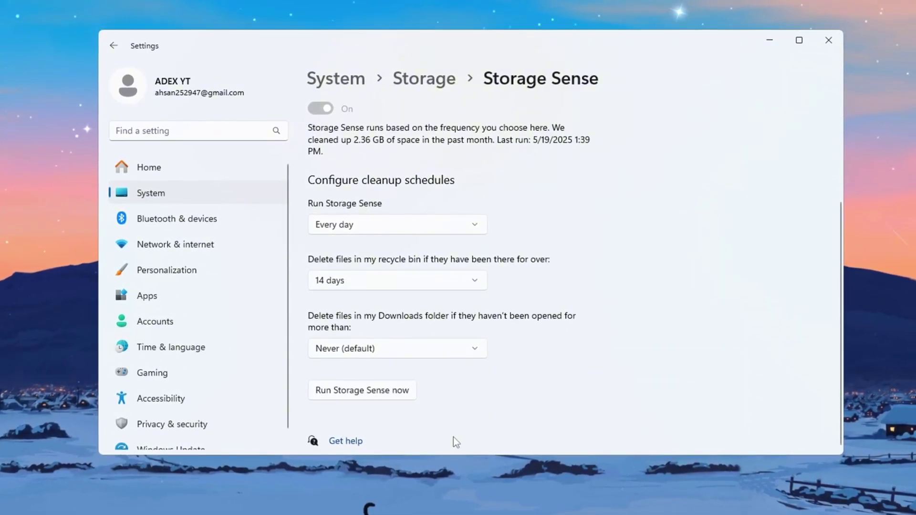
{"action": "left_click", "coordinate": [341, 394]}
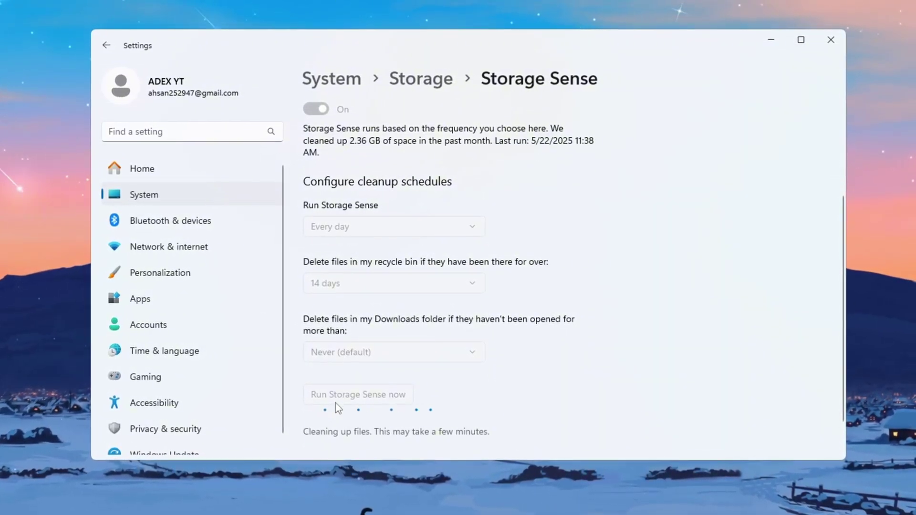